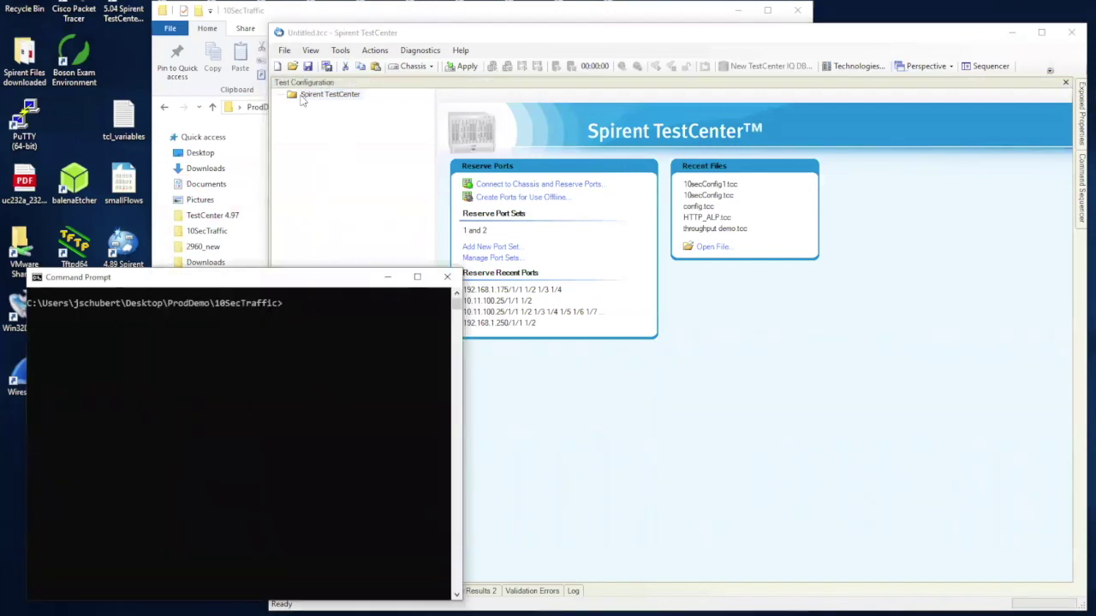
Step: Bring up the 10SecTraffic folder and the Spirent TestCenter 5.04 installation folder, and examine the application and TCL subfolders
{"action": "left_click", "coordinate": [301, 20]}
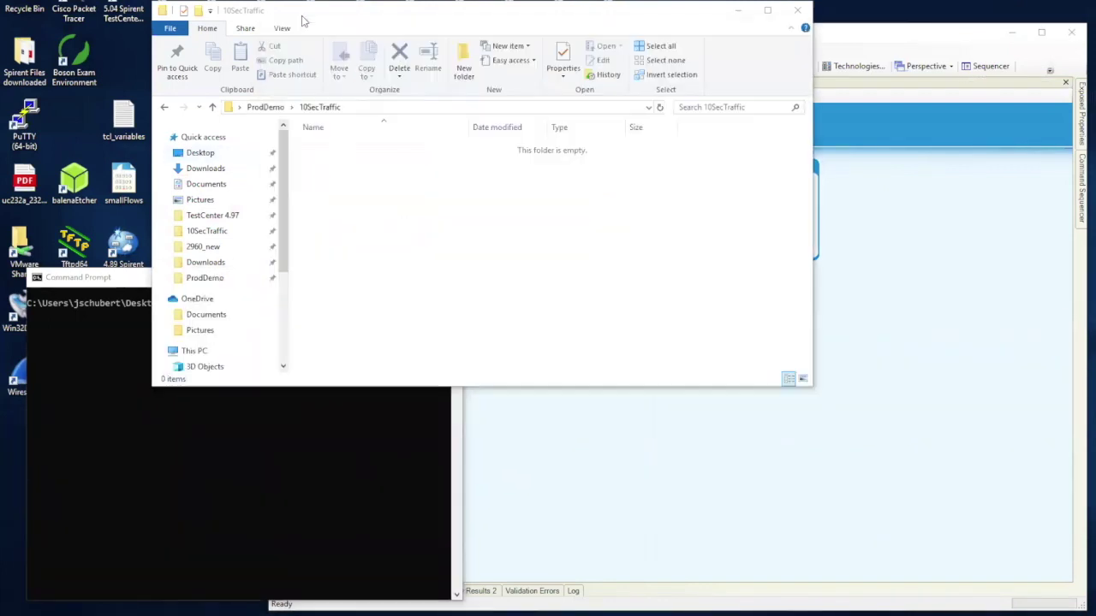
{"action": "left_click_drag", "start_coordinate": [374, 18], "coordinate": [297, 8]}
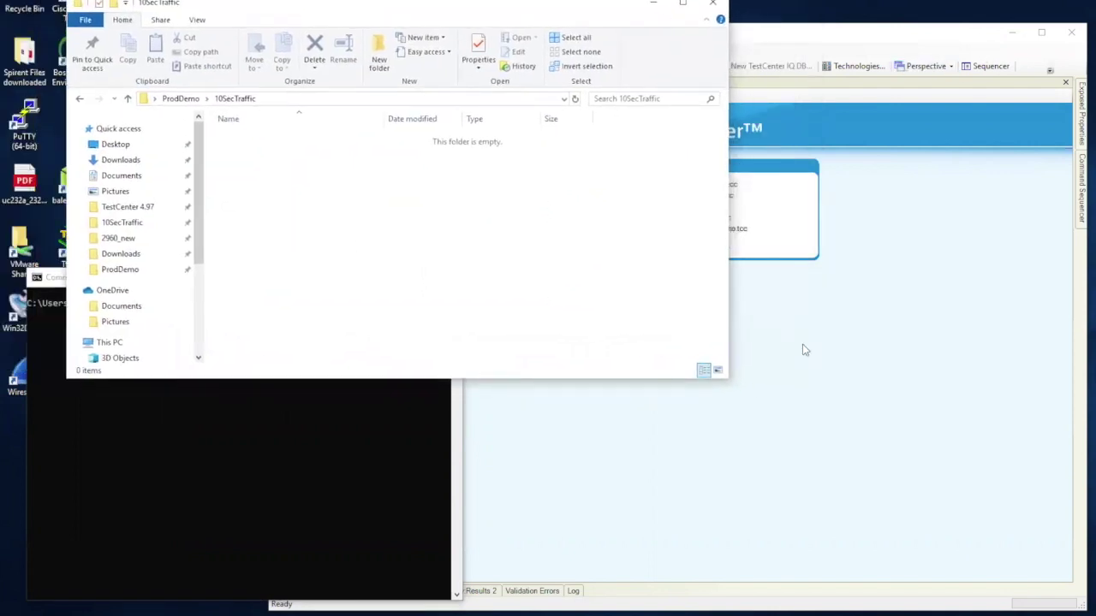
{"action": "mouse_move", "coordinate": [307, 611]}
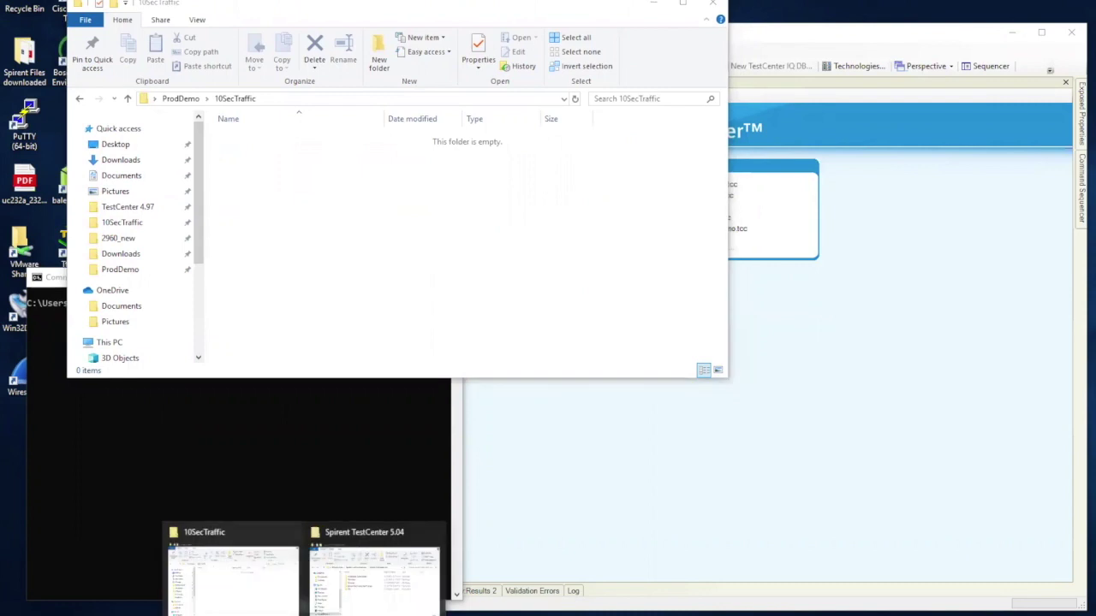
{"action": "left_click", "coordinate": [424, 569]}
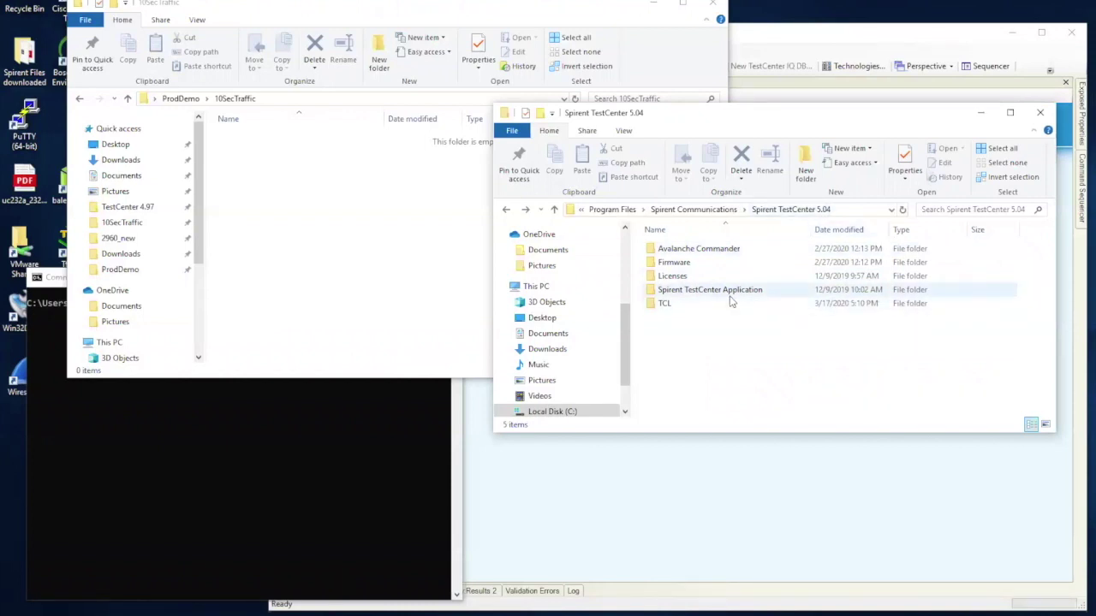
{"action": "mouse_move", "coordinate": [731, 299]}
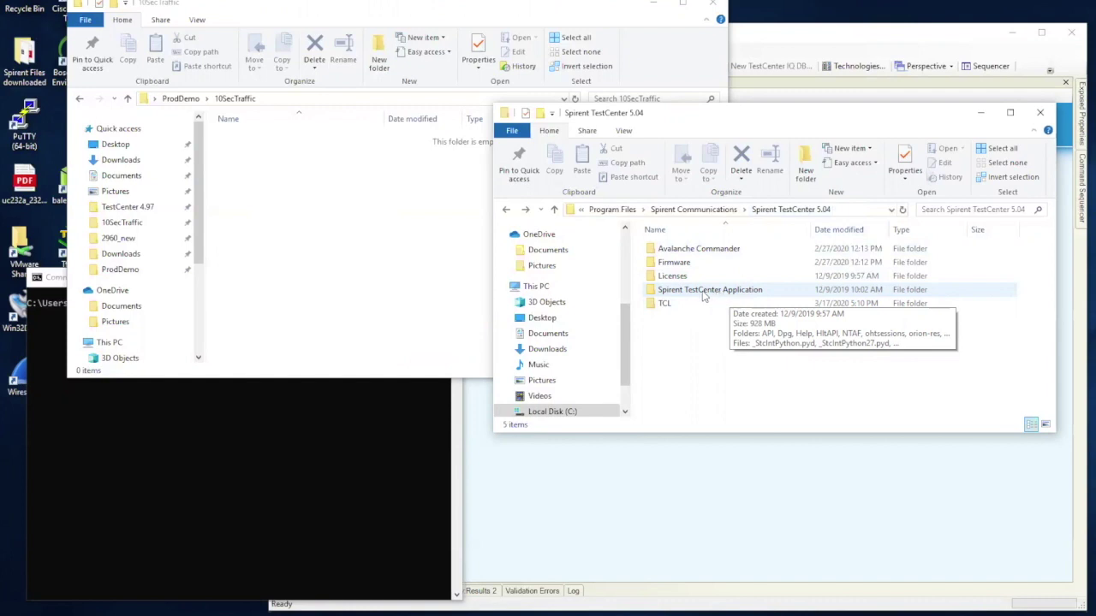
{"action": "mouse_move", "coordinate": [665, 309]}
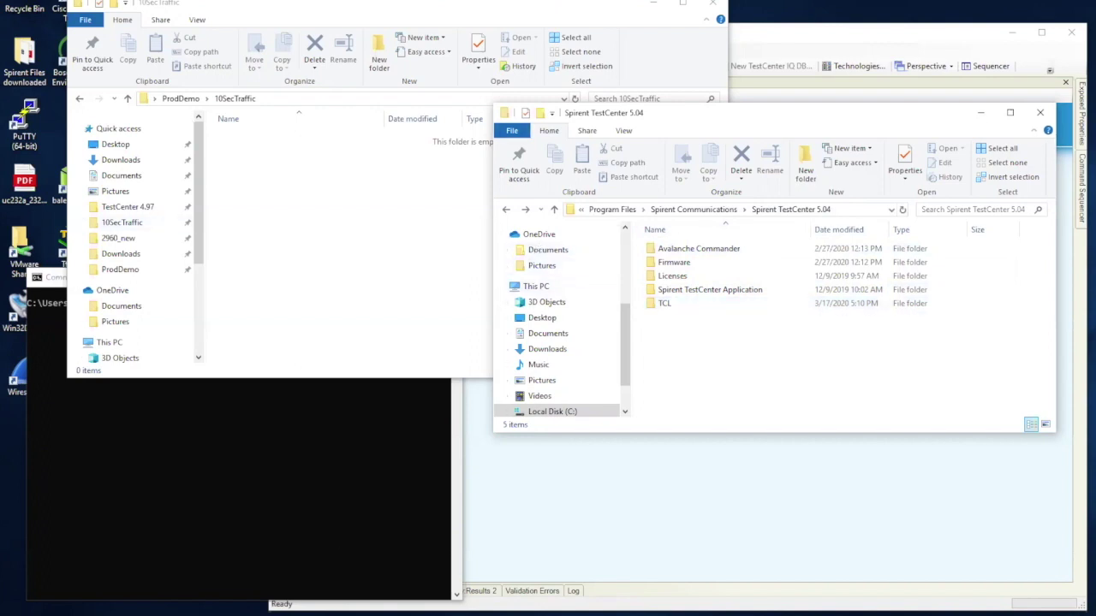
Step: Switch to Spirent TestCenter, connect to chassis 192.168.1.175 and select Port 1 and Port 2 of Slot 1
{"action": "left_click", "coordinate": [685, 513]}
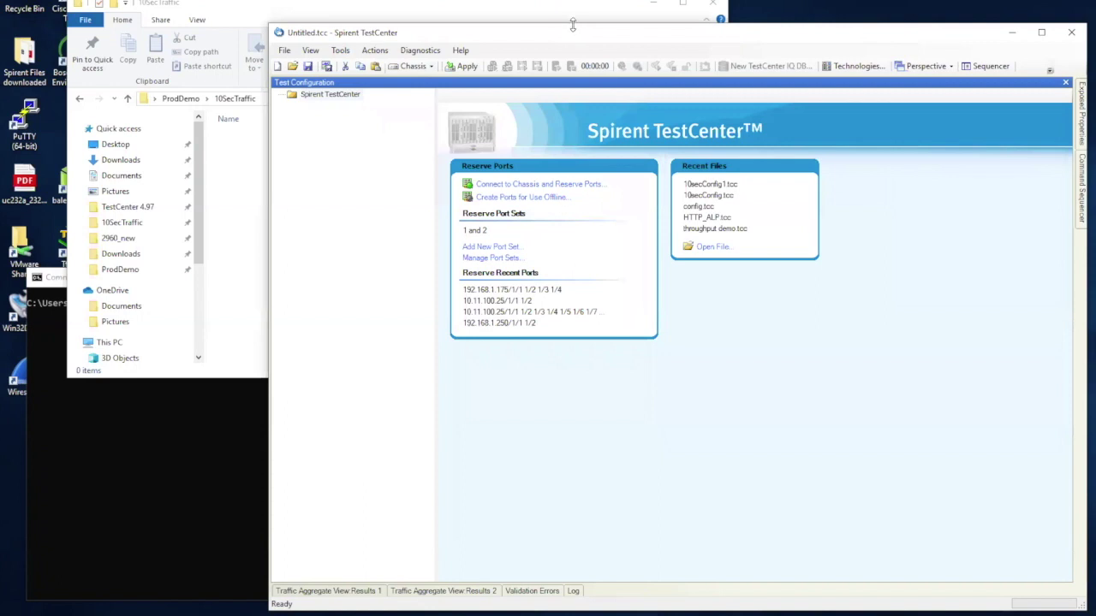
{"action": "left_click_drag", "start_coordinate": [580, 39], "coordinate": [470, 14]}
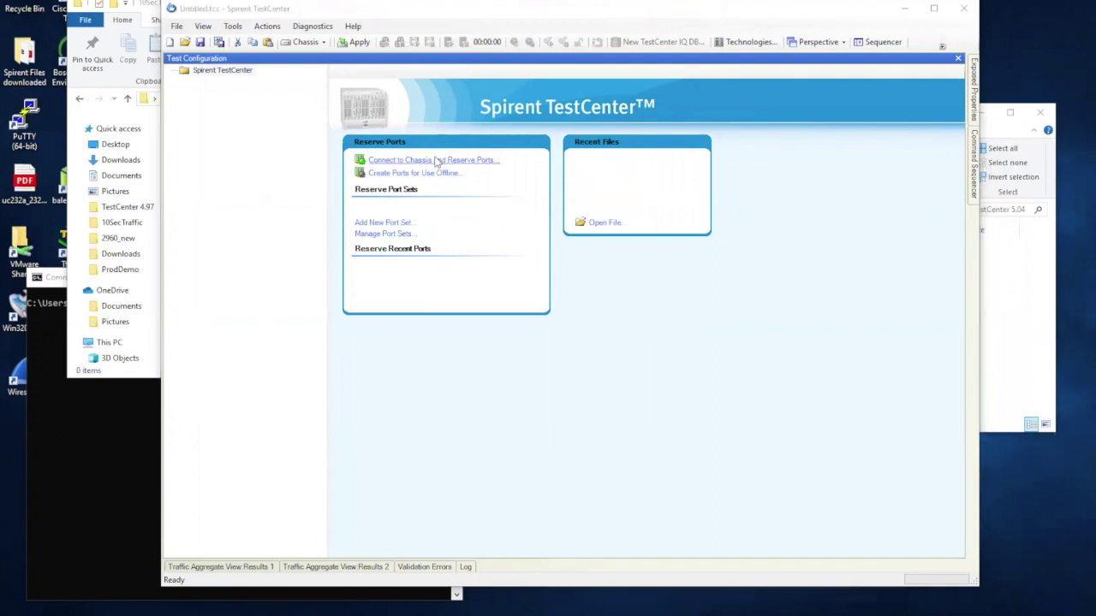
{"action": "left_click", "coordinate": [436, 161]}
{"action": "left_click", "coordinate": [397, 171]}
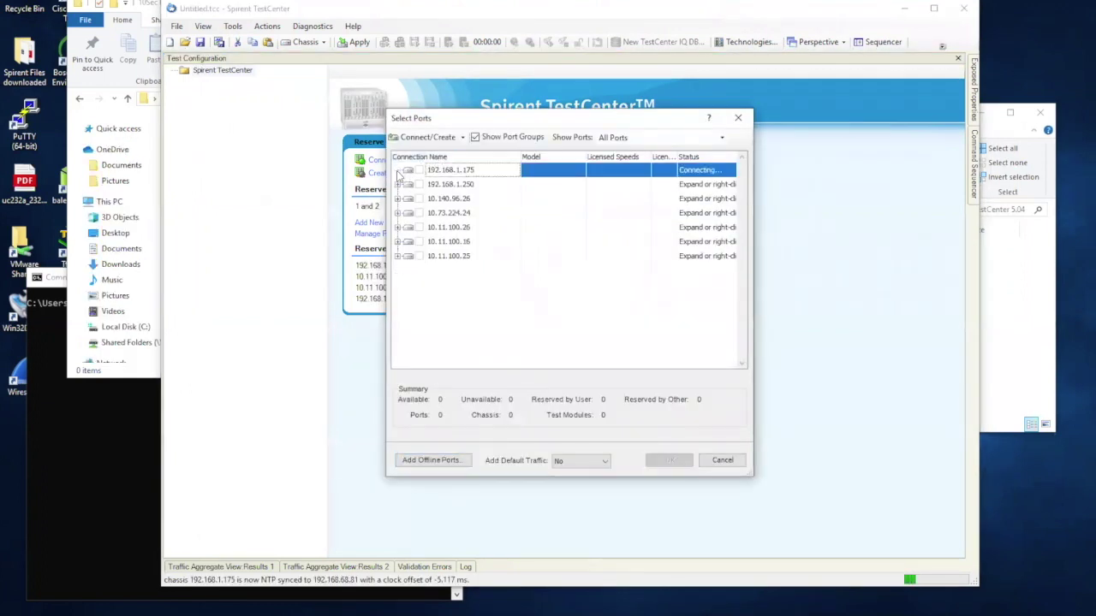
{"action": "left_click", "coordinate": [442, 213]}
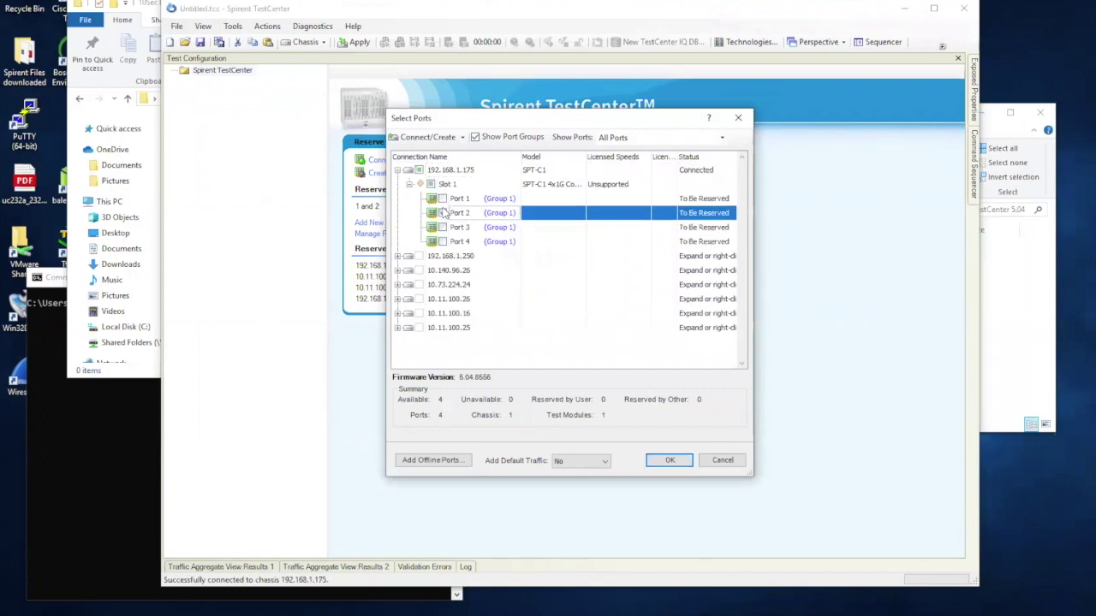
{"action": "left_click", "coordinate": [443, 199]}
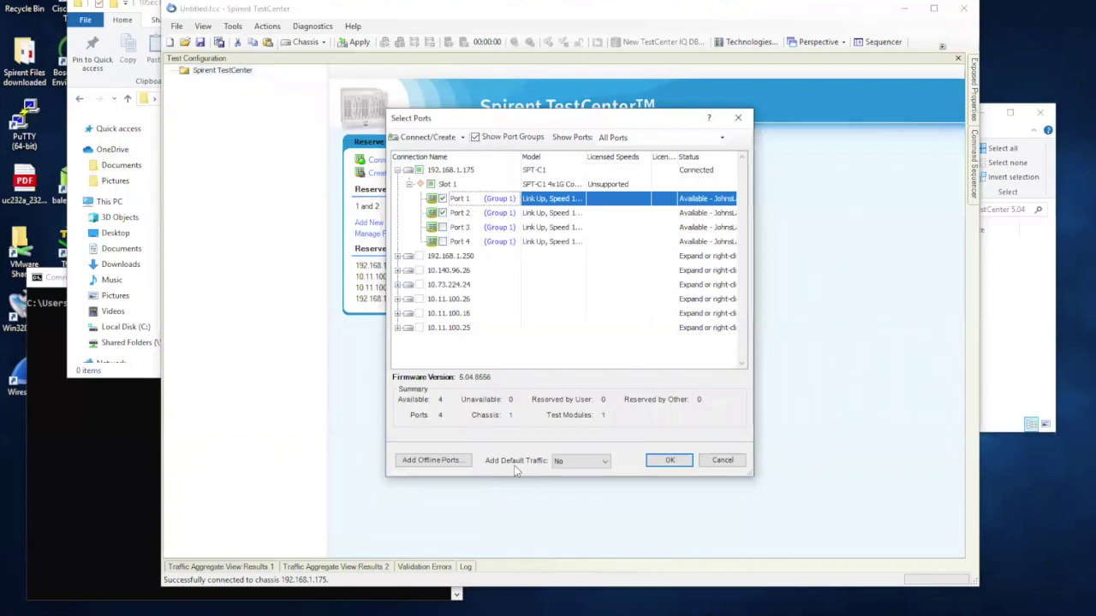
Step: Reserve the selected ports with default traffic set to L2, and widen the test configuration tree to fit the full port names
{"action": "left_click", "coordinate": [560, 464]}
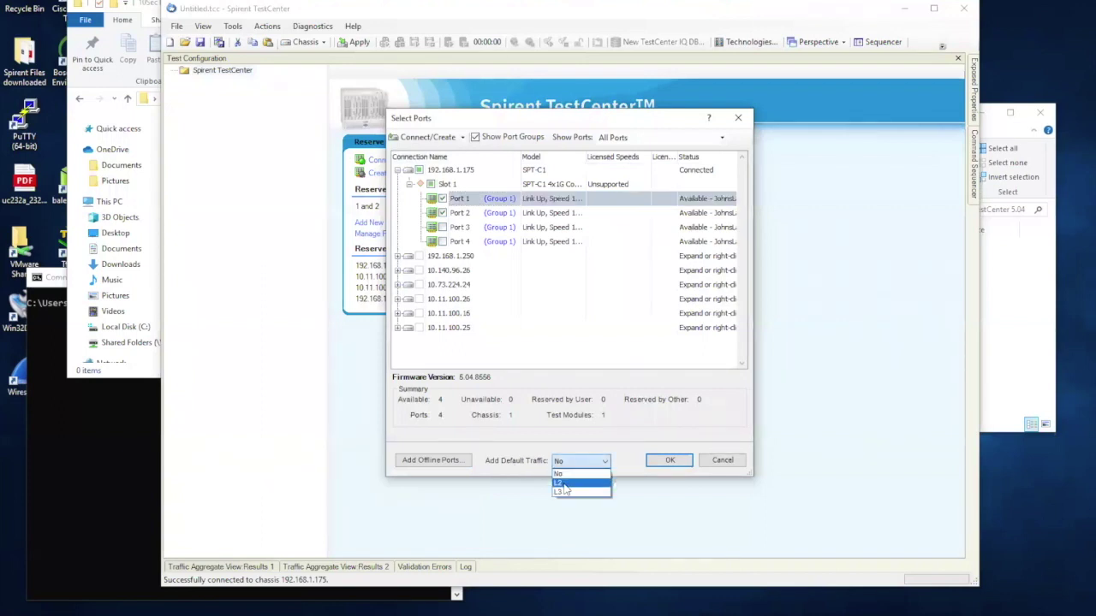
{"action": "left_click", "coordinate": [560, 483]}
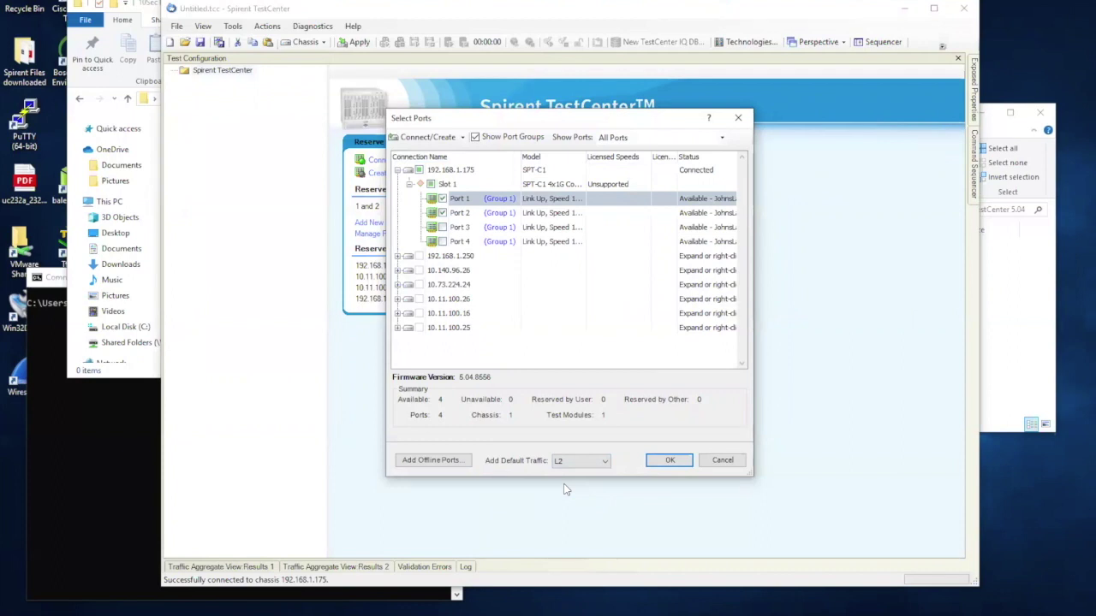
{"action": "left_click", "coordinate": [683, 459]}
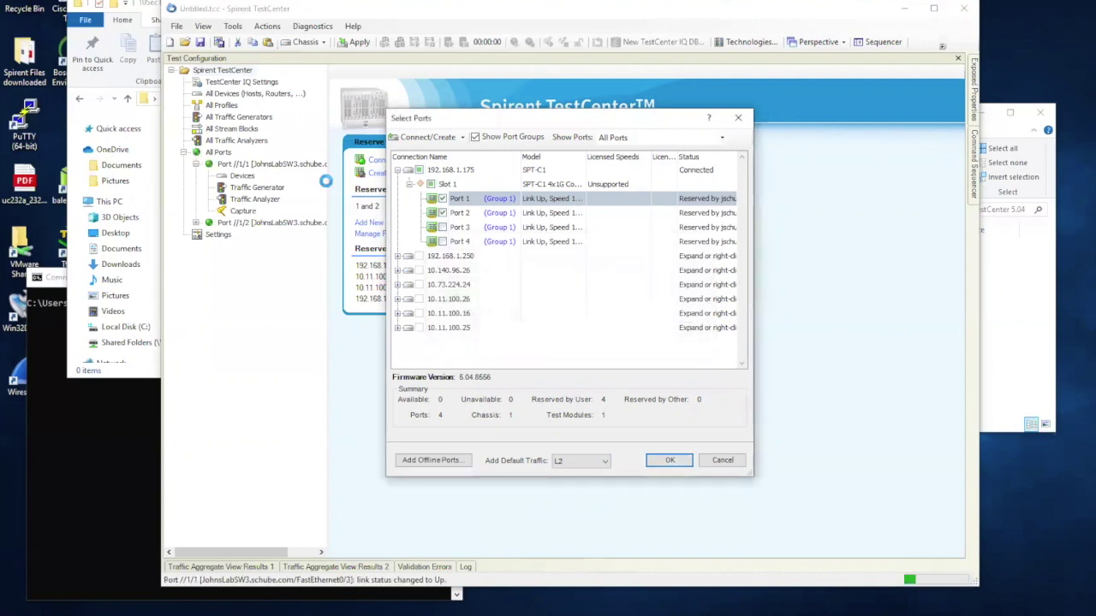
{"action": "left_click_drag", "start_coordinate": [326, 180], "coordinate": [369, 180]}
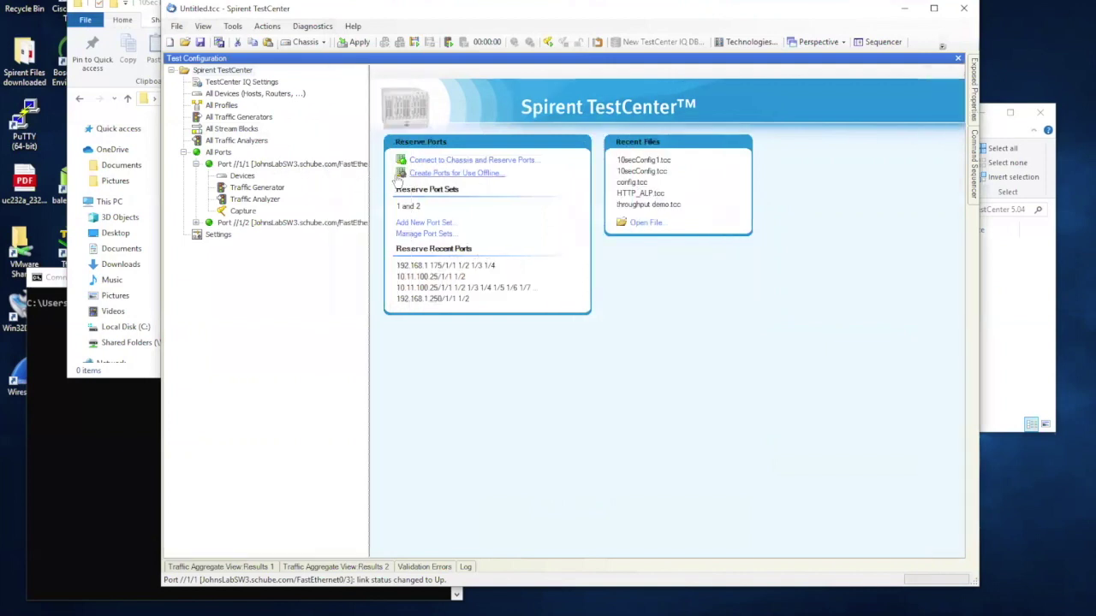
{"action": "left_click_drag", "start_coordinate": [369, 184], "coordinate": [435, 184]}
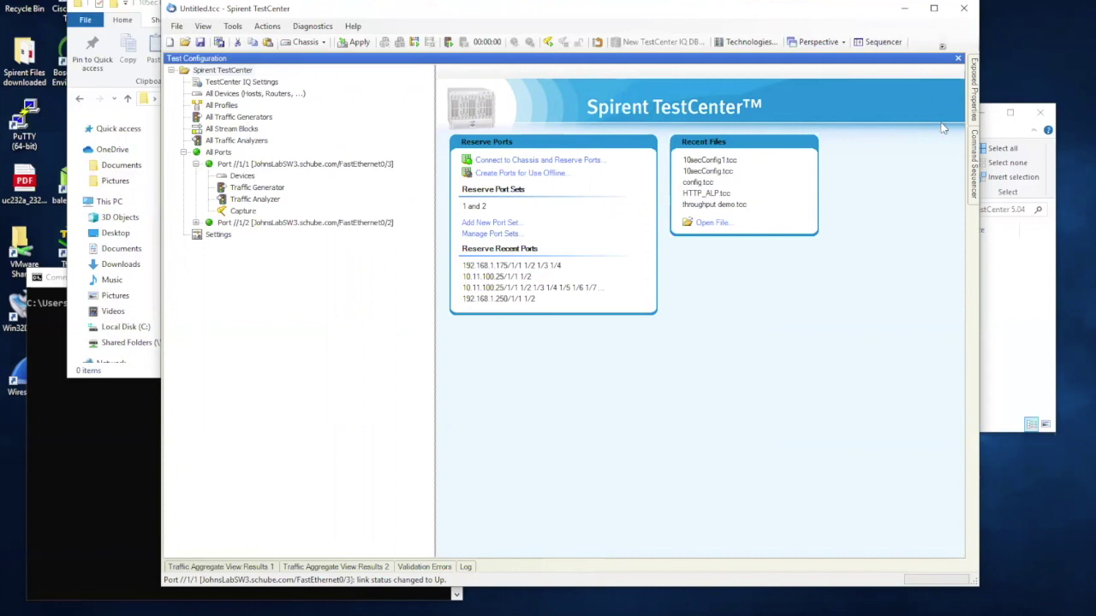
Step: Keep the Command Sequencer permanently open and enable its recording mode
{"action": "left_click", "coordinate": [976, 171]}
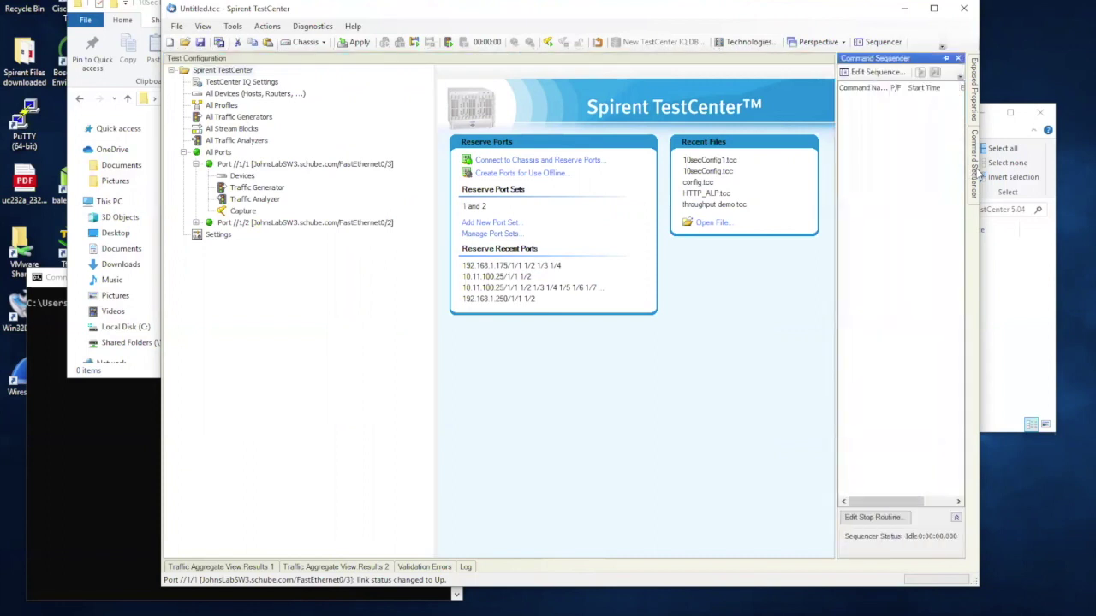
{"action": "left_click", "coordinate": [947, 59]}
{"action": "left_click", "coordinate": [944, 72]}
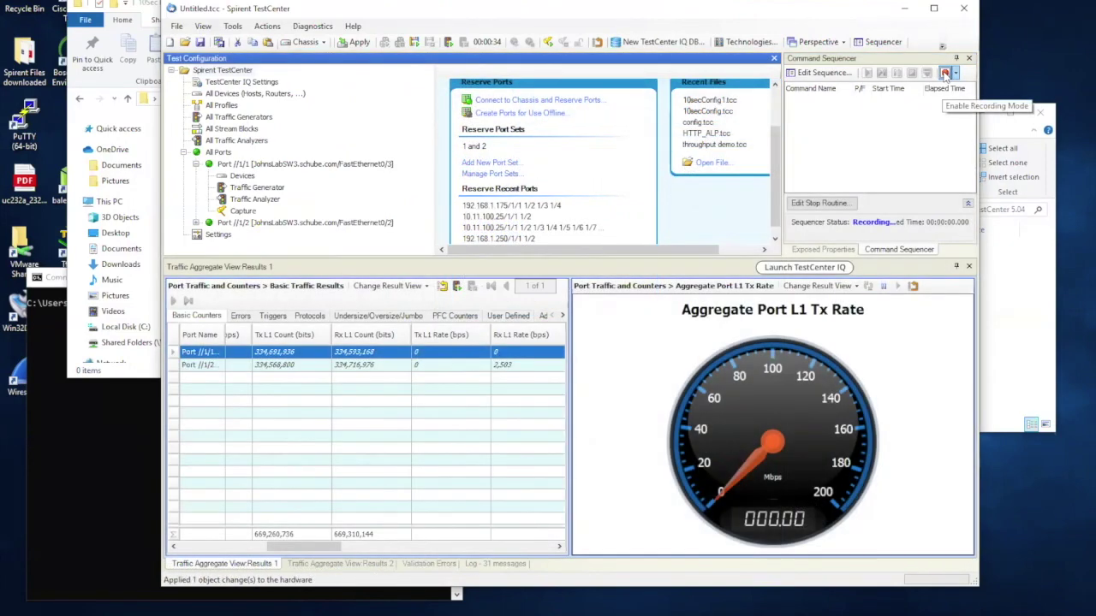
Step: Record starting traffic on all ports and stopping it after about 10 seconds
{"action": "left_click", "coordinate": [449, 45]}
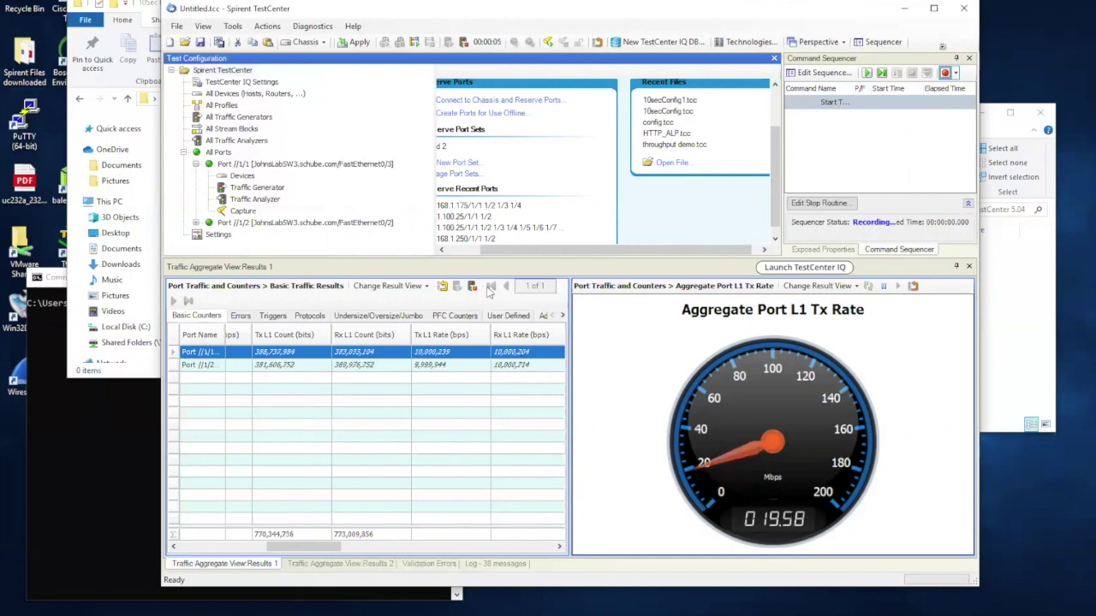
{"action": "left_click", "coordinate": [477, 191]}
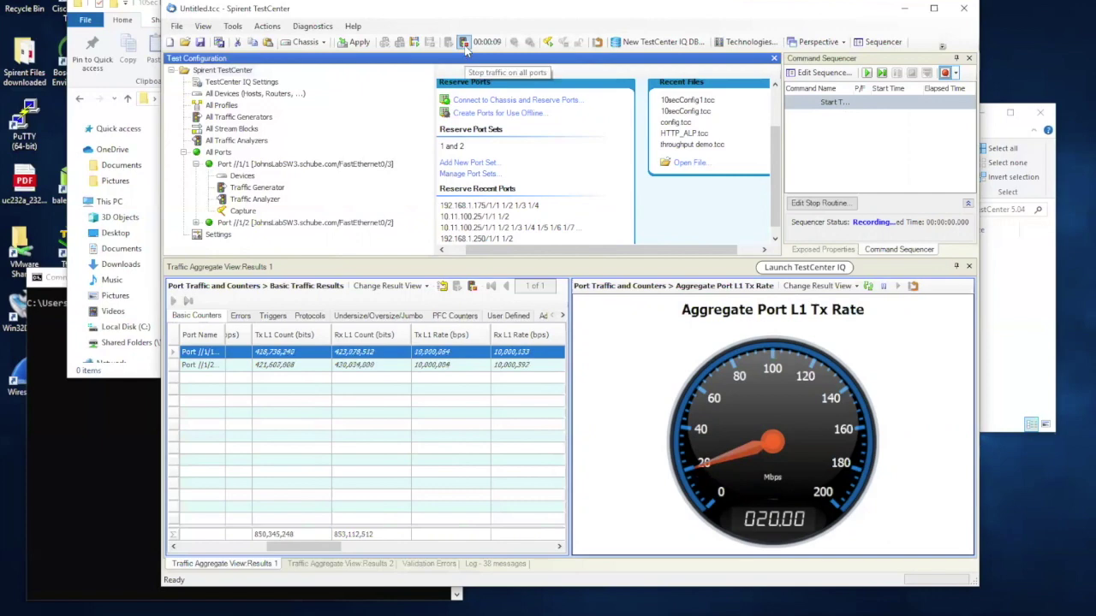
{"action": "left_click", "coordinate": [463, 43]}
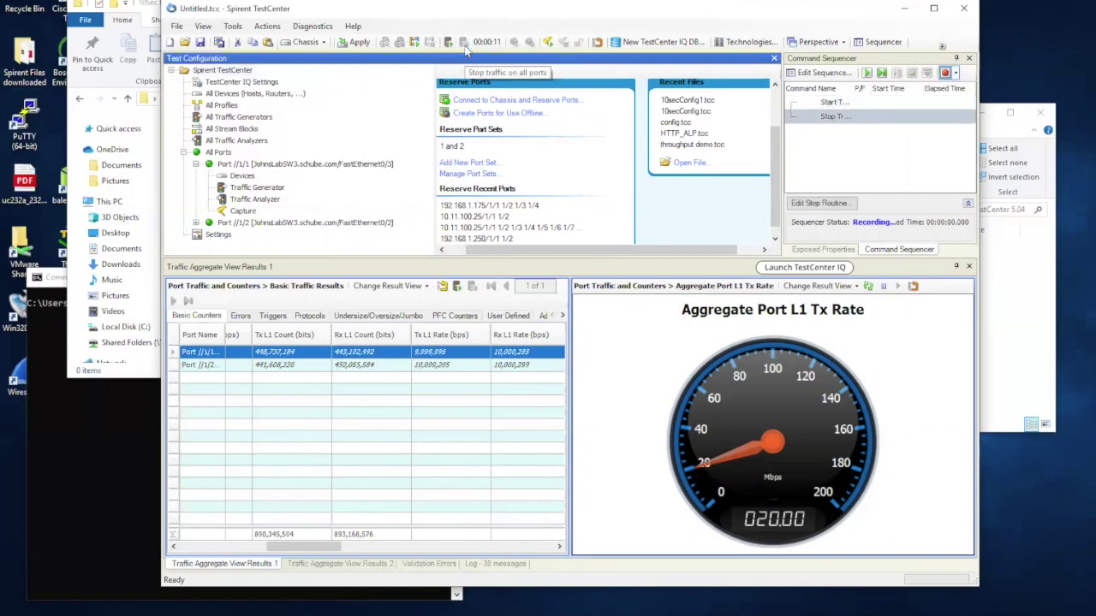
Step: Save the test results as an SQLite file named testresults in the 10SecTraffic folder
{"action": "left_click", "coordinate": [176, 26]}
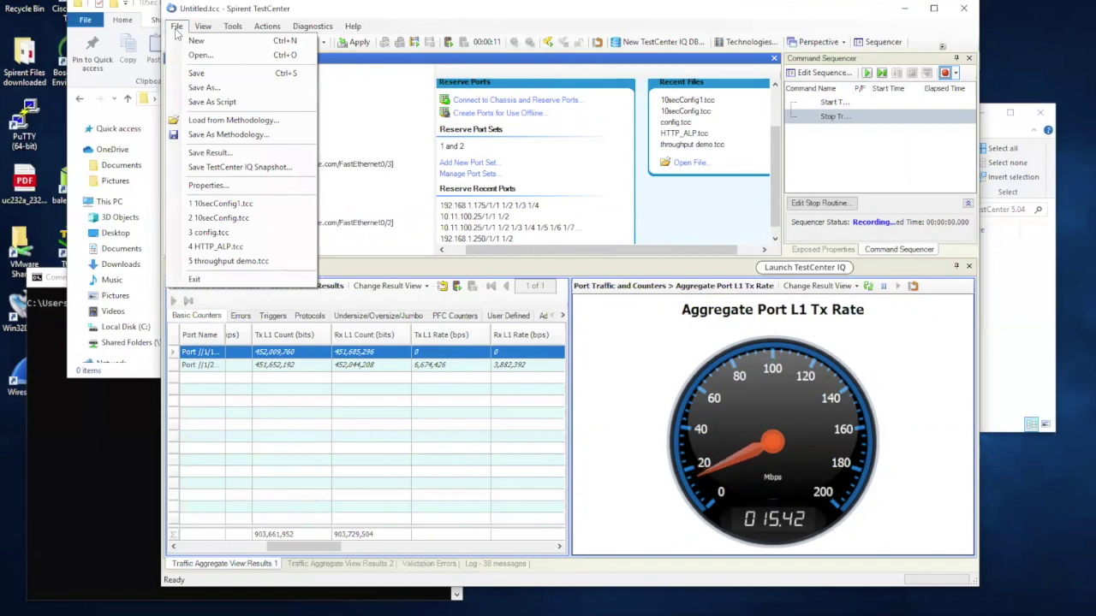
{"action": "left_click", "coordinate": [205, 153]}
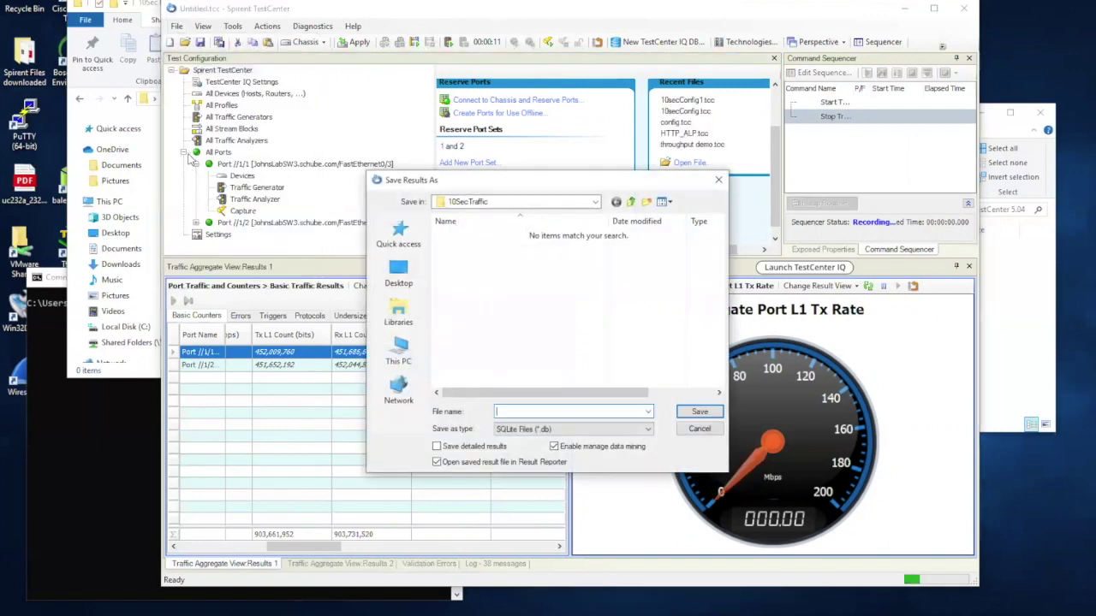
{"action": "left_click", "coordinate": [516, 412]}
{"action": "type", "text": "testresults"}
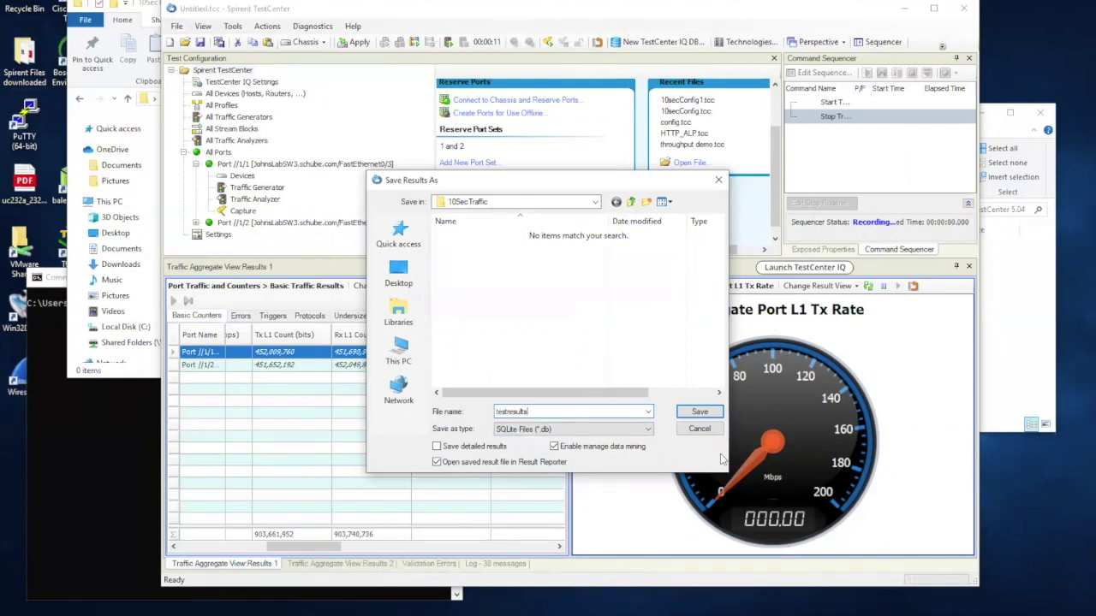
{"action": "left_click", "coordinate": [696, 414]}
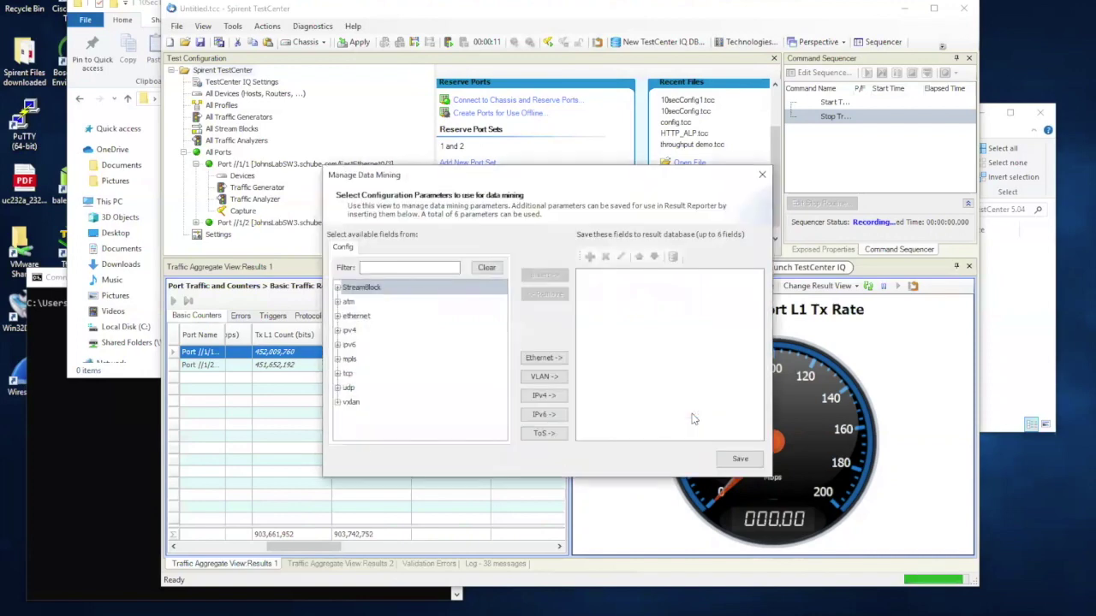
Step: Add the StreamBlock rate fields for frames per second, percent bandwidth, bits, kilobits and megabits per second to data mining and save
{"action": "left_click", "coordinate": [338, 288]}
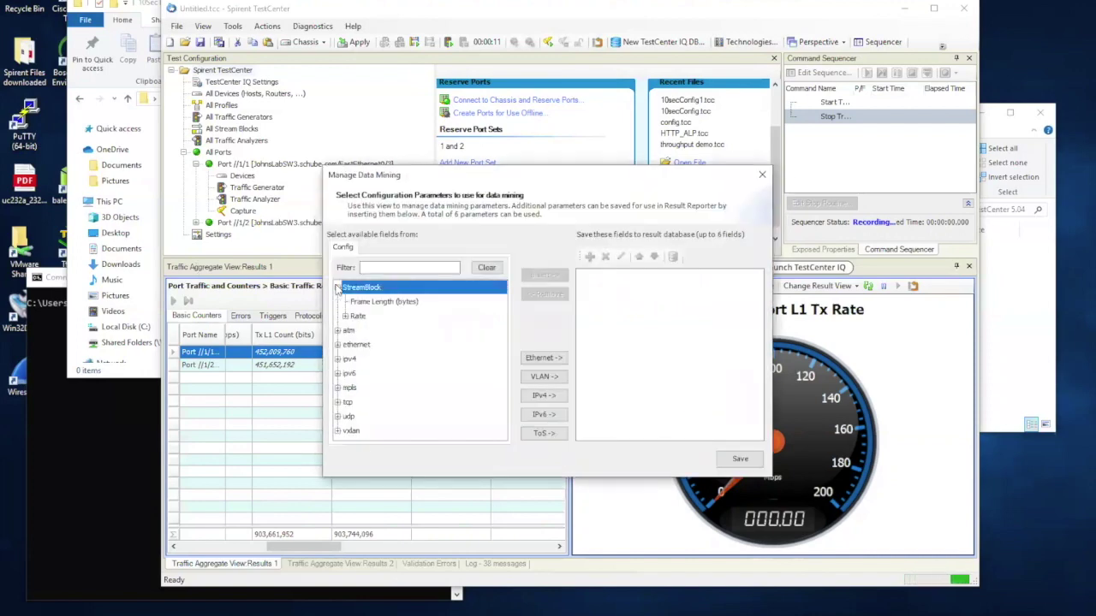
{"action": "left_click", "coordinate": [353, 304]}
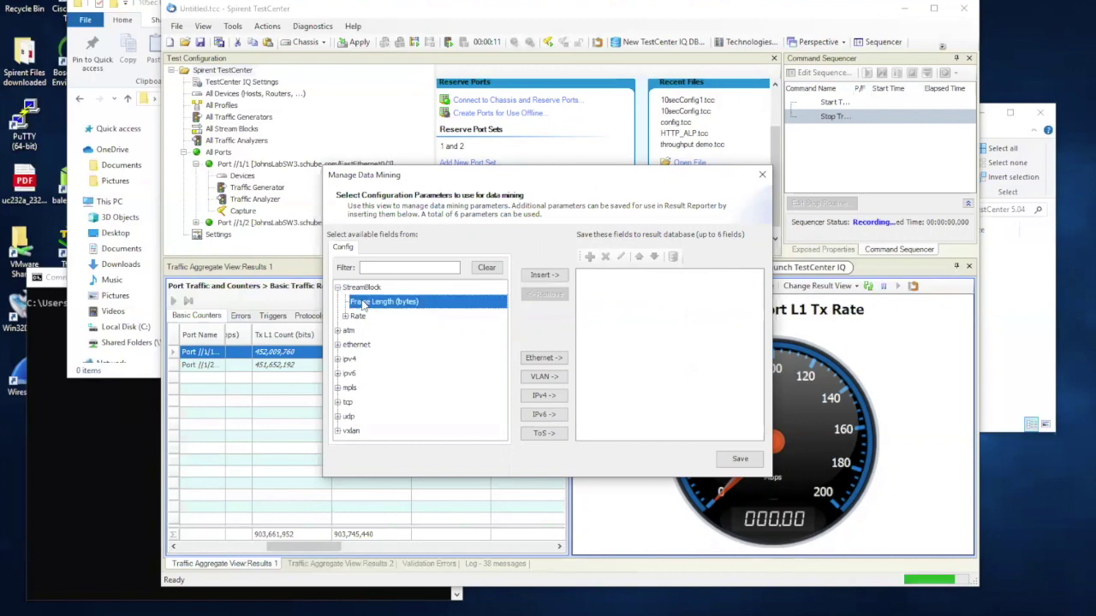
{"action": "left_click", "coordinate": [346, 317]}
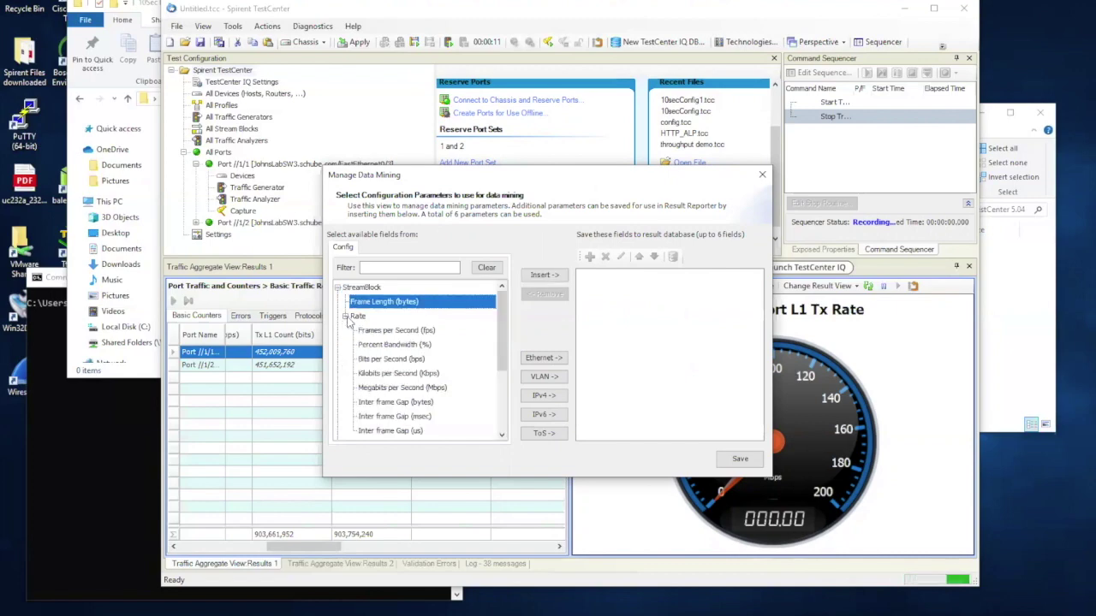
{"action": "left_click", "coordinate": [370, 331]}
{"action": "left_click", "coordinate": [541, 275]}
{"action": "left_click", "coordinate": [541, 274]}
{"action": "left_click", "coordinate": [540, 275]}
{"action": "left_click", "coordinate": [540, 274]}
{"action": "left_click", "coordinate": [541, 275]}
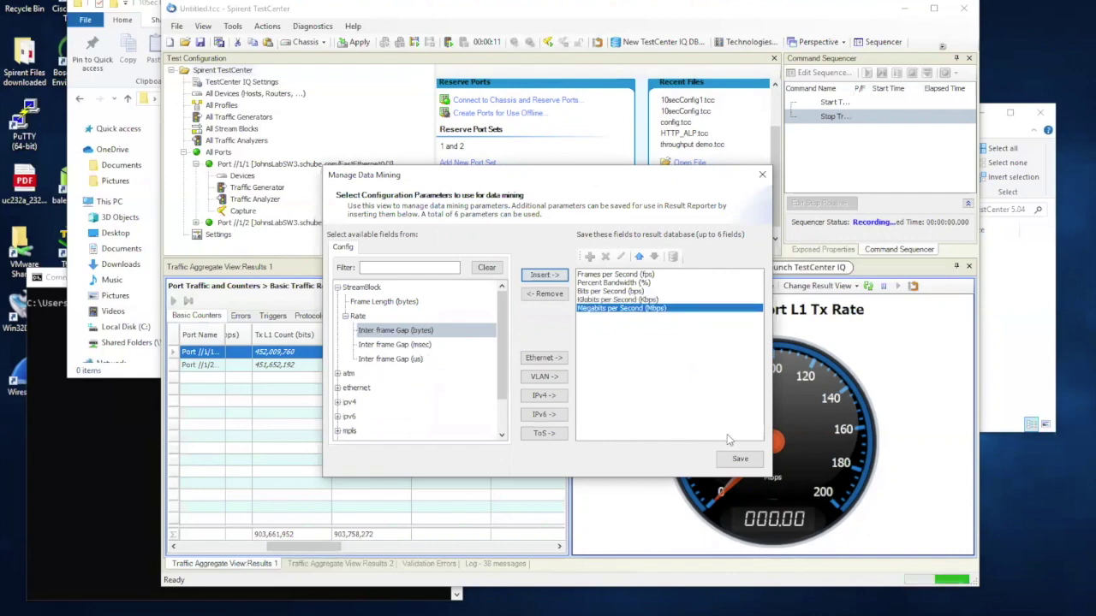
{"action": "left_click", "coordinate": [739, 460]}
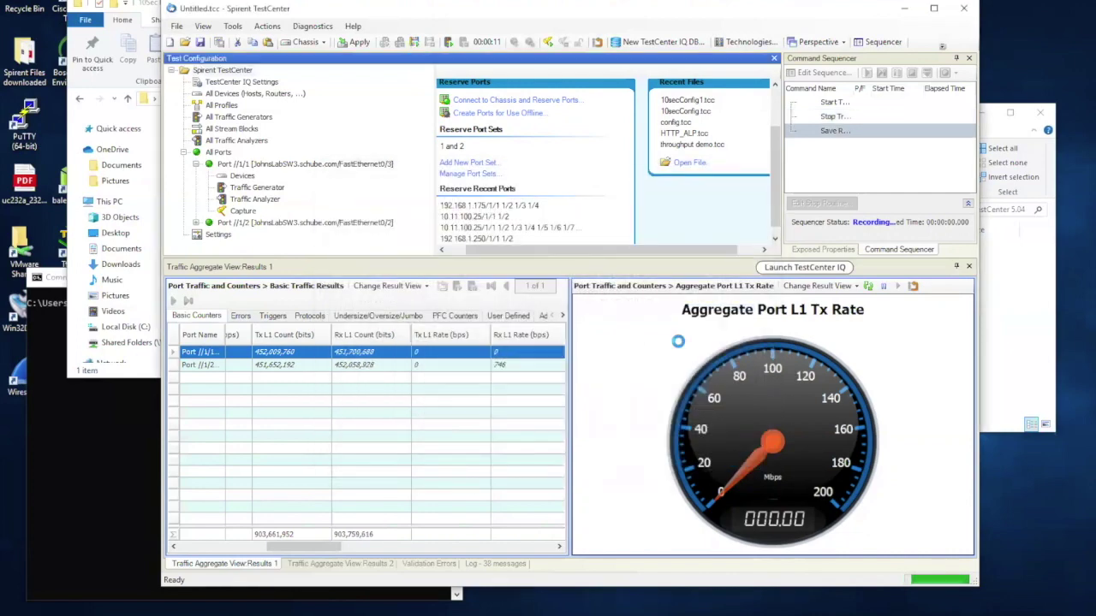
Step: Delete the testresults file from the 10SecTraffic folder and return to Spirent TestCenter
{"action": "left_click_drag", "start_coordinate": [373, 10], "coordinate": [384, 104]}
{"action": "left_click", "coordinate": [366, 12]}
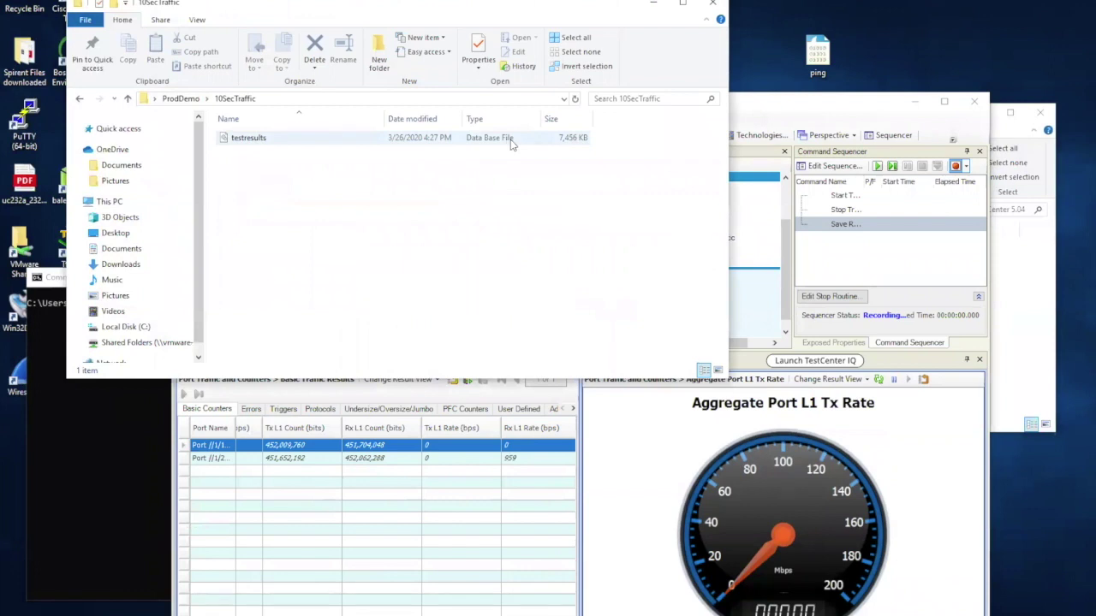
{"action": "left_click", "coordinate": [799, 274]}
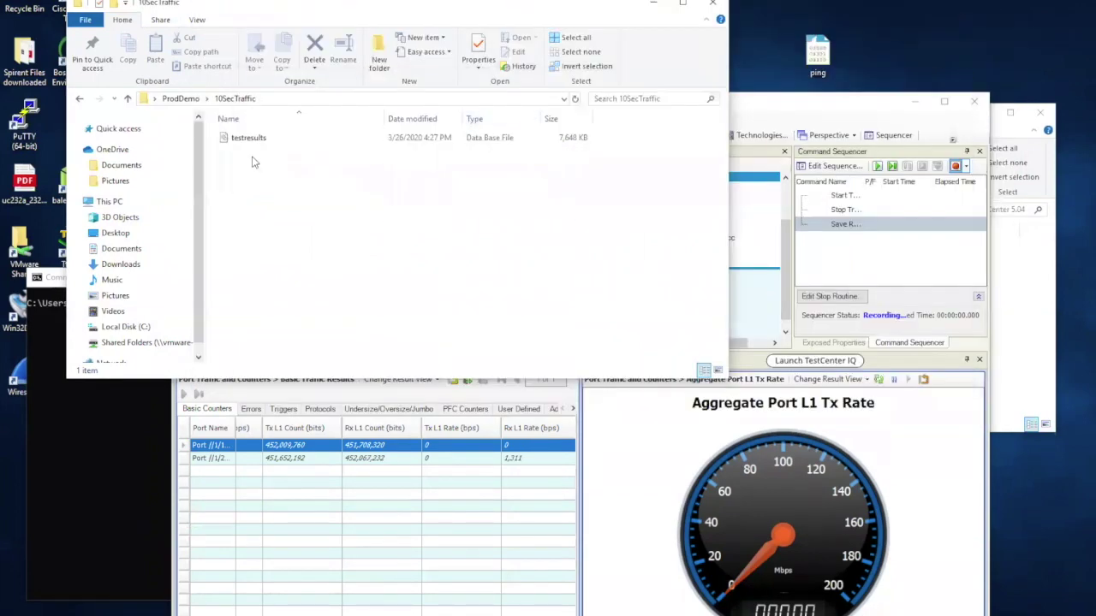
{"action": "right_click", "coordinate": [246, 140]}
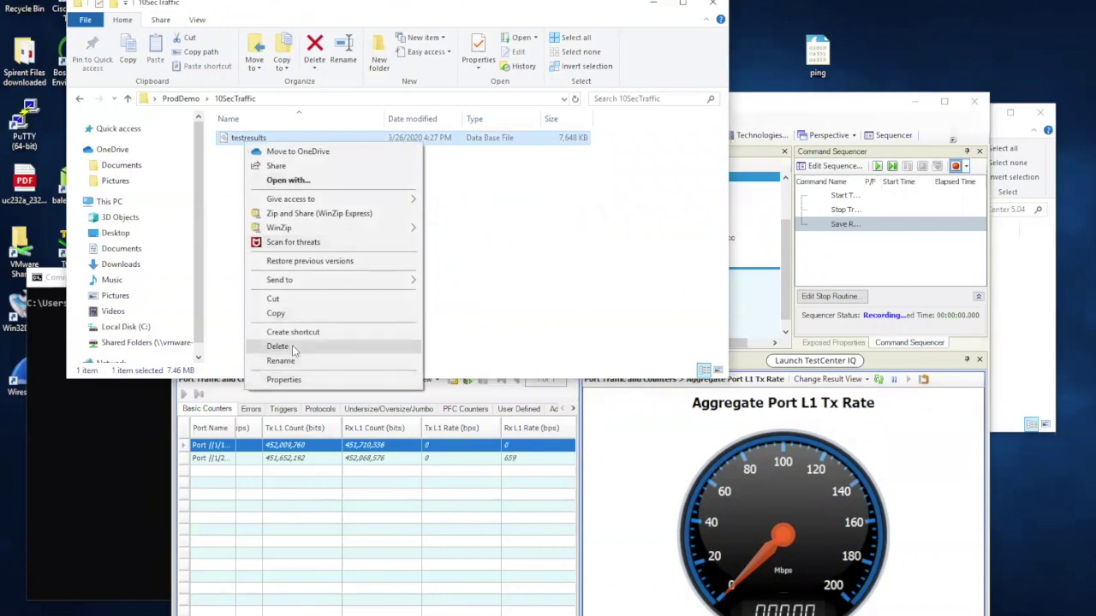
{"action": "left_click", "coordinate": [291, 346]}
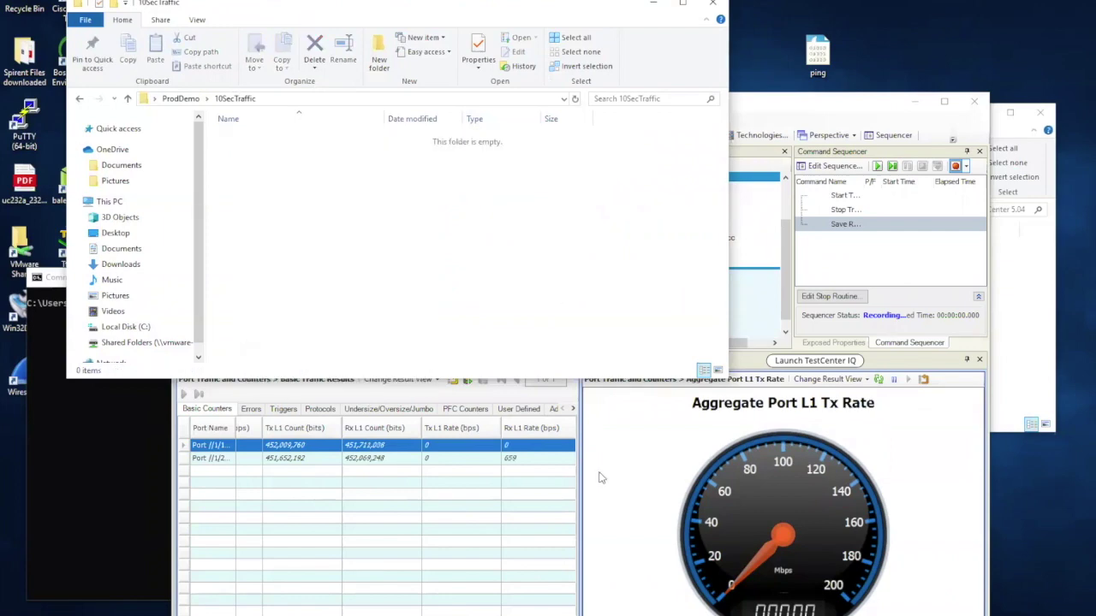
{"action": "left_click", "coordinate": [599, 478]}
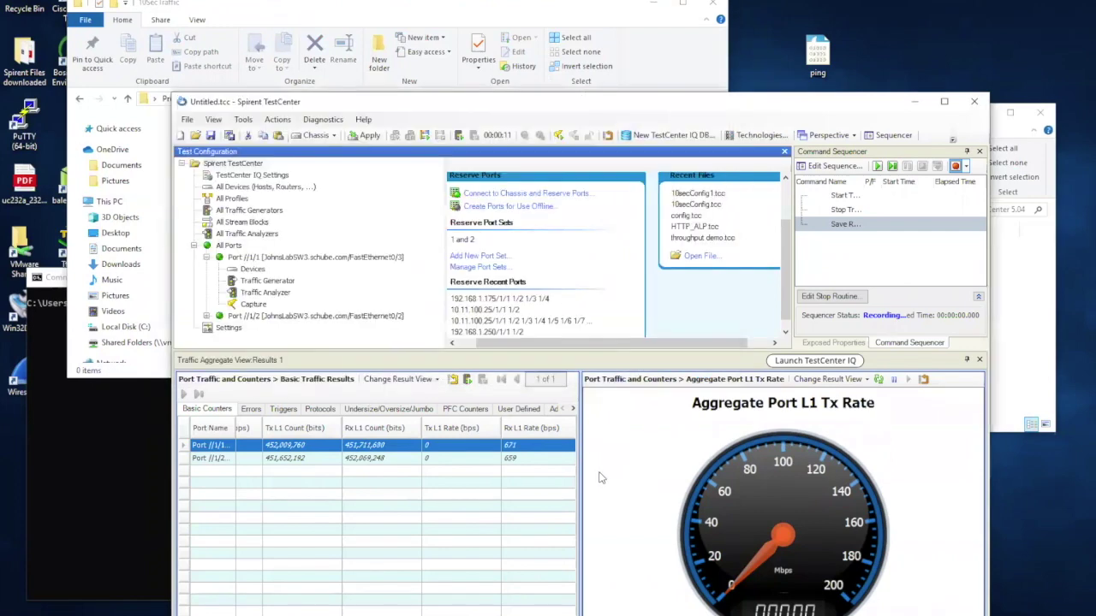
Step: Start saving the configuration as a Tcl script, with default values not saved and a default launcher script created
{"action": "left_click", "coordinate": [186, 120]}
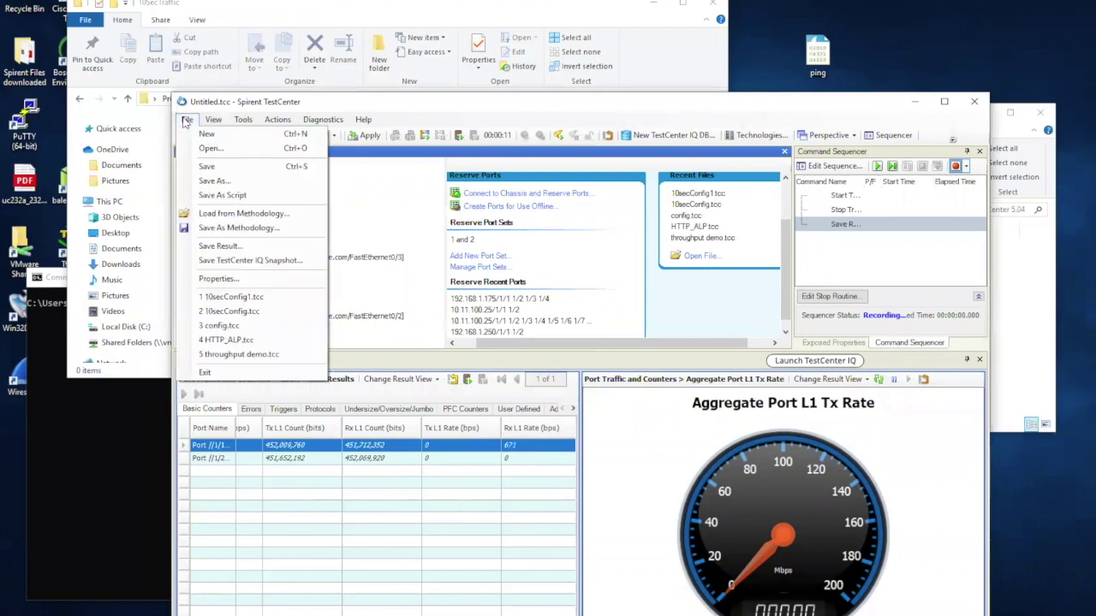
{"action": "left_click", "coordinate": [211, 196]}
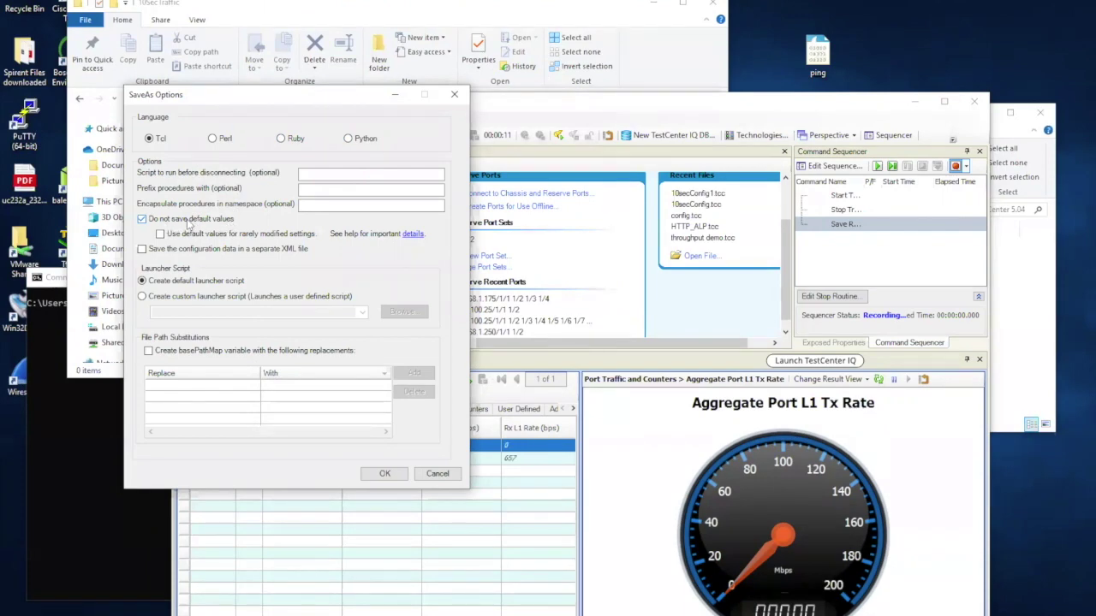
{"action": "left_click", "coordinate": [142, 220]}
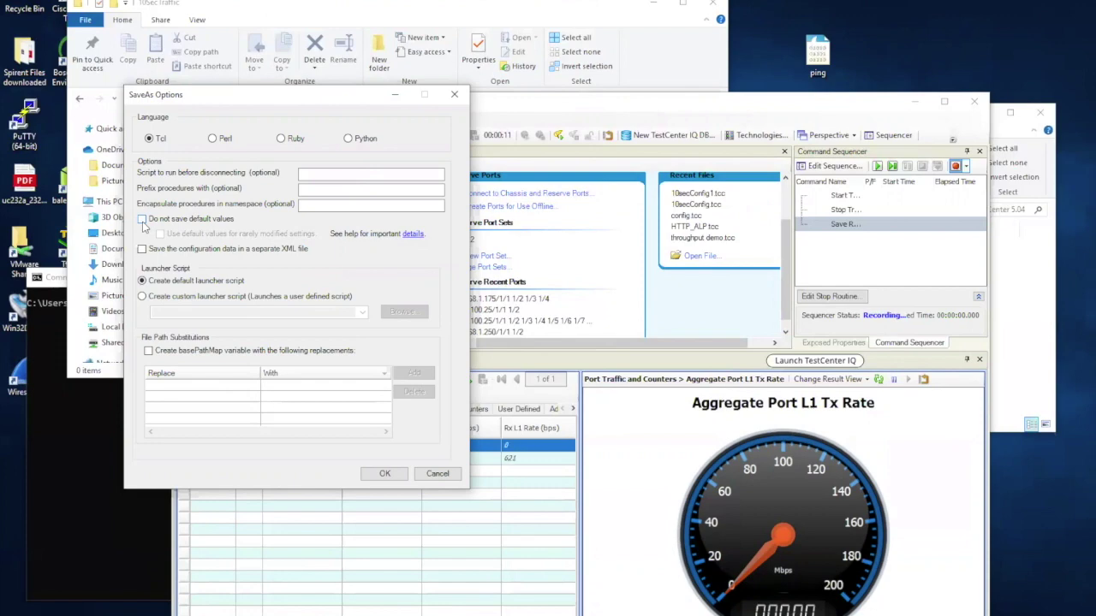
{"action": "left_click", "coordinate": [142, 219]}
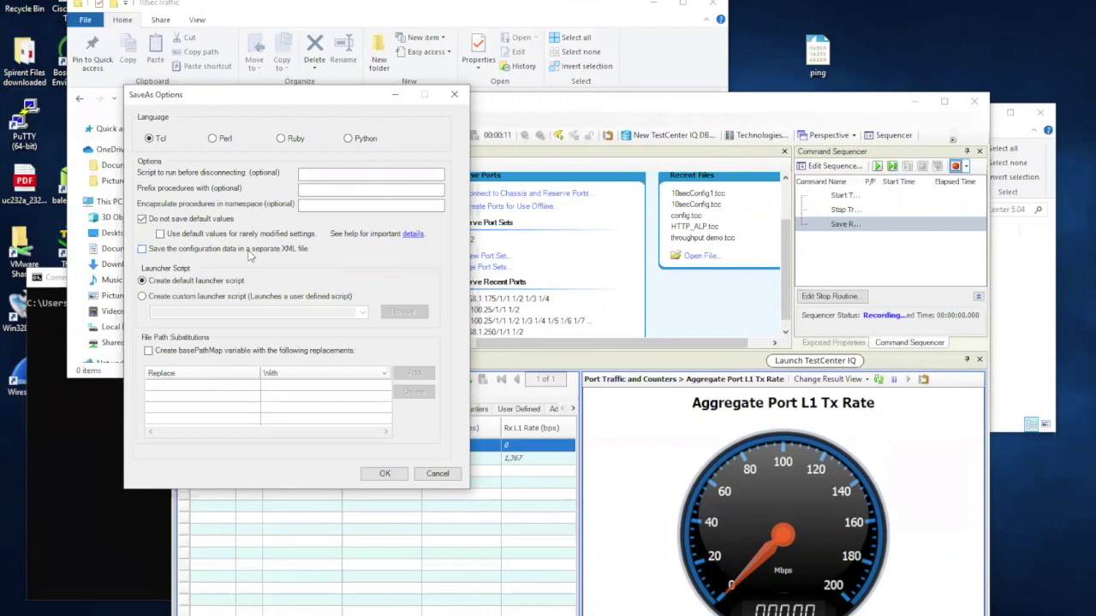
{"action": "left_click", "coordinate": [375, 472]}
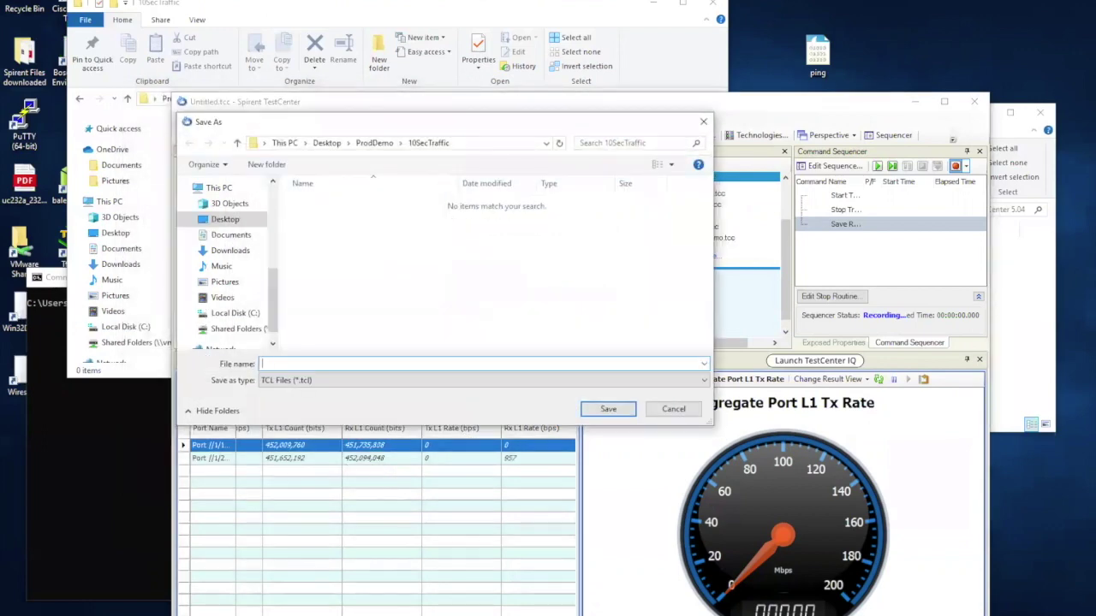
Step: Name the Tcl script 10sectest and save it in the 10SecTraffic folder
{"action": "type", "text": "tcl10sectest"}
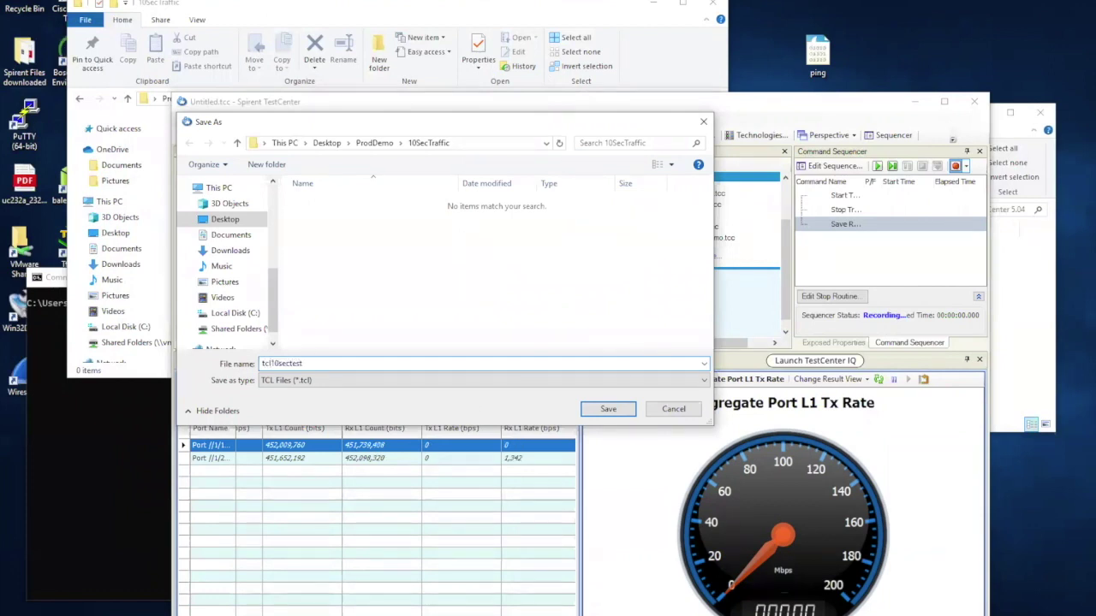
{"action": "key", "text": "BackSpace"}
{"action": "key", "text": "BackSpace"}
{"action": "key", "text": "BackSpace"}
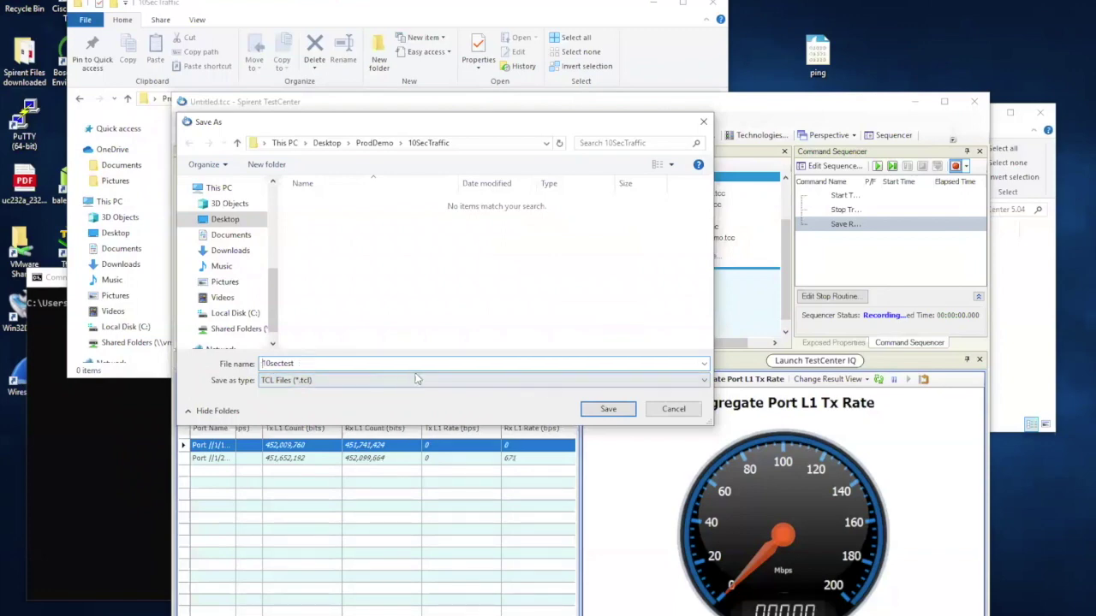
{"action": "left_click", "coordinate": [609, 410]}
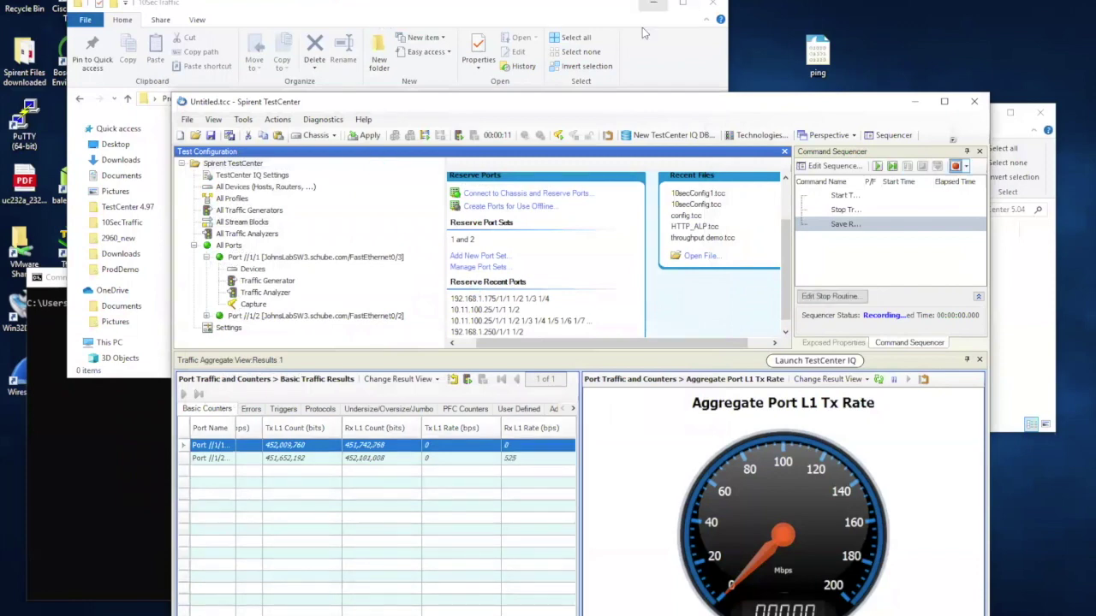
Step: Open 10sectest_logic from the 10SecTraffic folder, look through the generated script and close it
{"action": "left_click", "coordinate": [197, 8]}
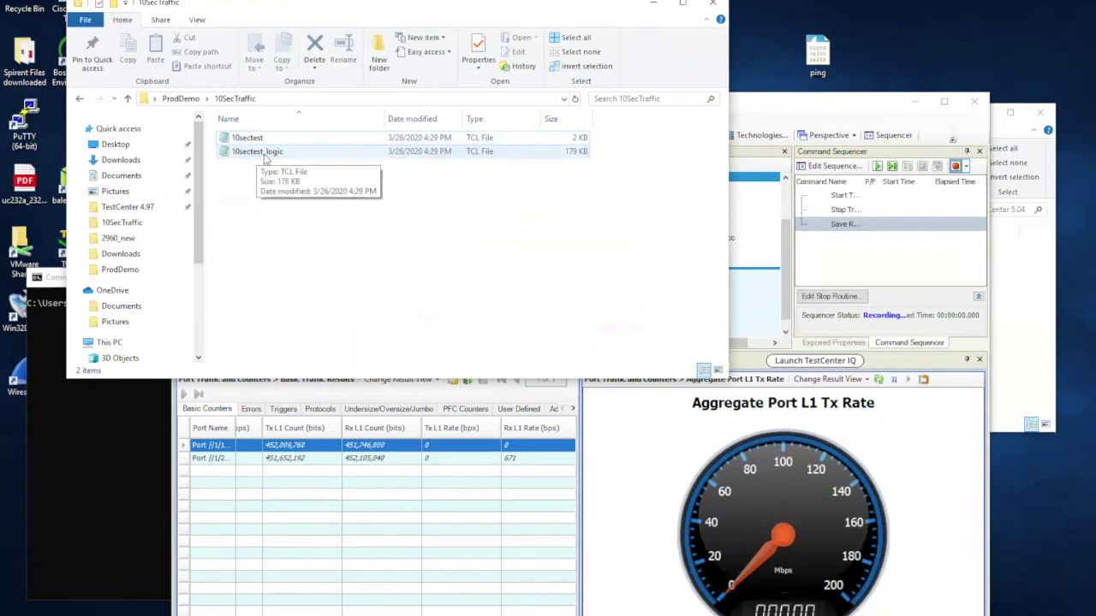
{"action": "double_click", "coordinate": [270, 152]}
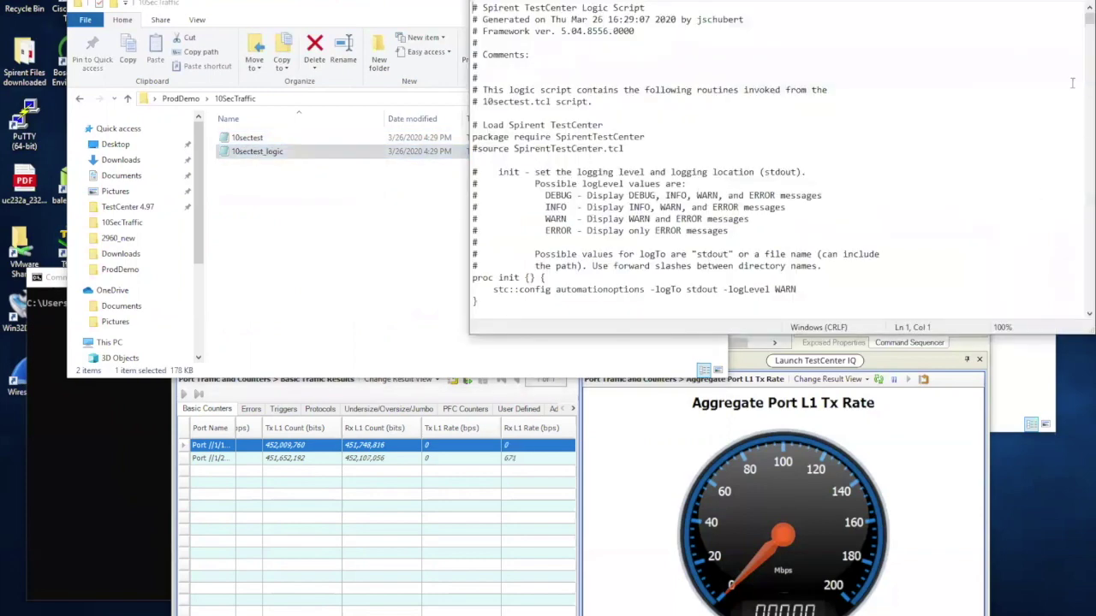
{"action": "left_click_drag", "start_coordinate": [1077, 25], "coordinate": [1076, 102]}
{"action": "left_click", "coordinate": [1077, 1]}
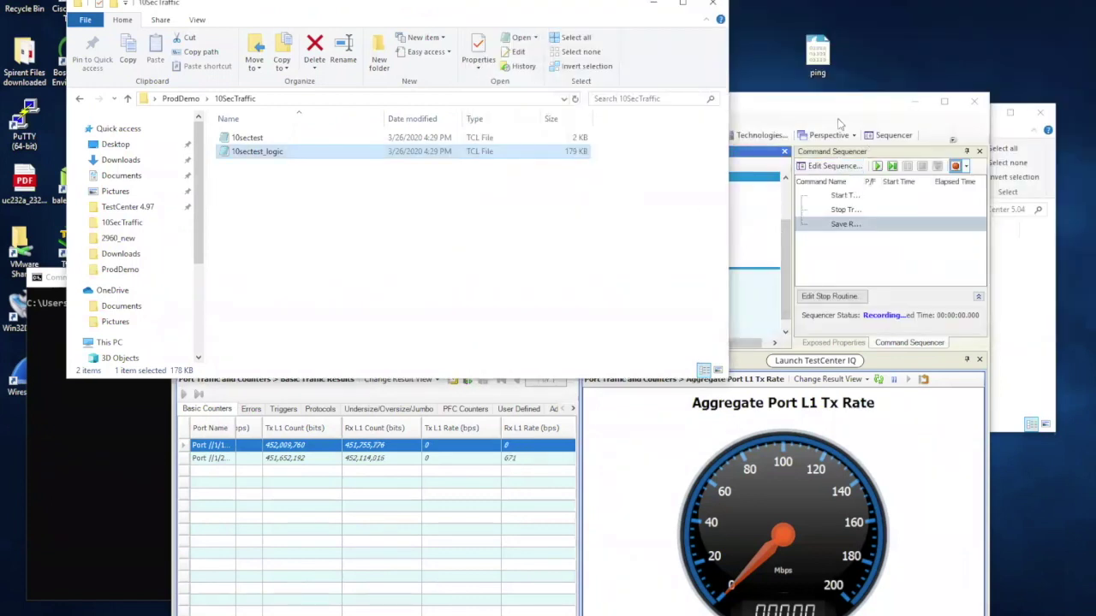
Step: Close Spirent TestCenter without saving changes to the current test configuration
{"action": "left_click", "coordinate": [95, 455]}
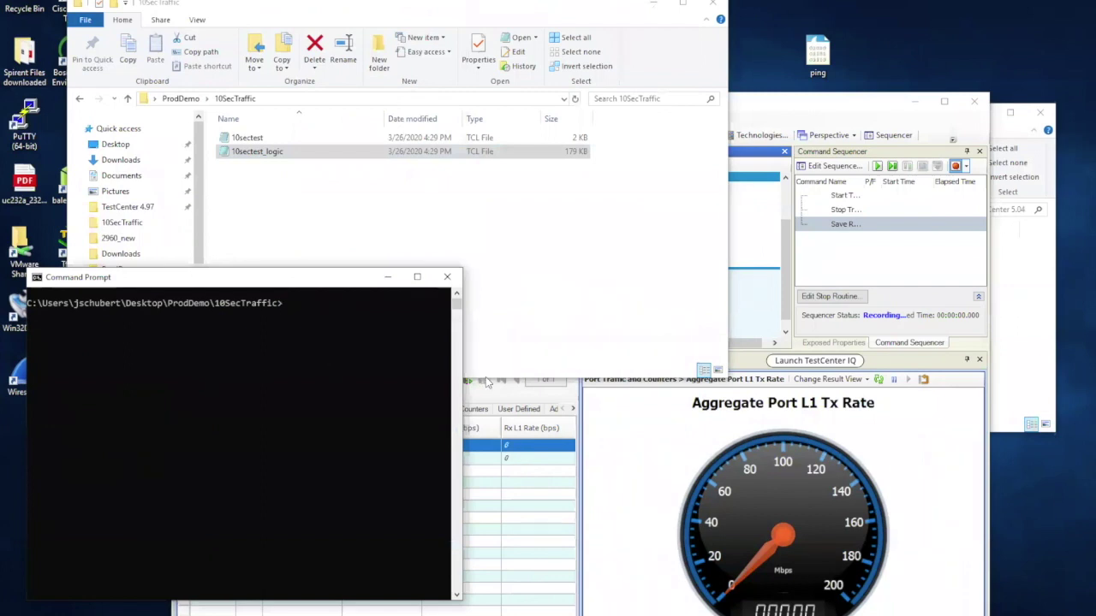
{"action": "left_click", "coordinate": [875, 114]}
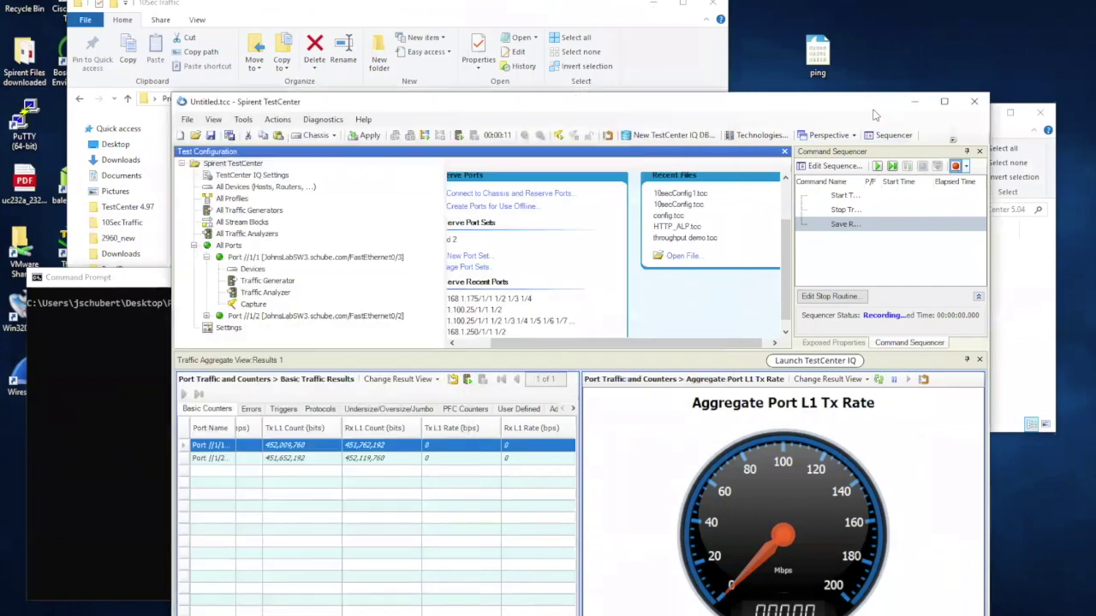
{"action": "left_click", "coordinate": [974, 103]}
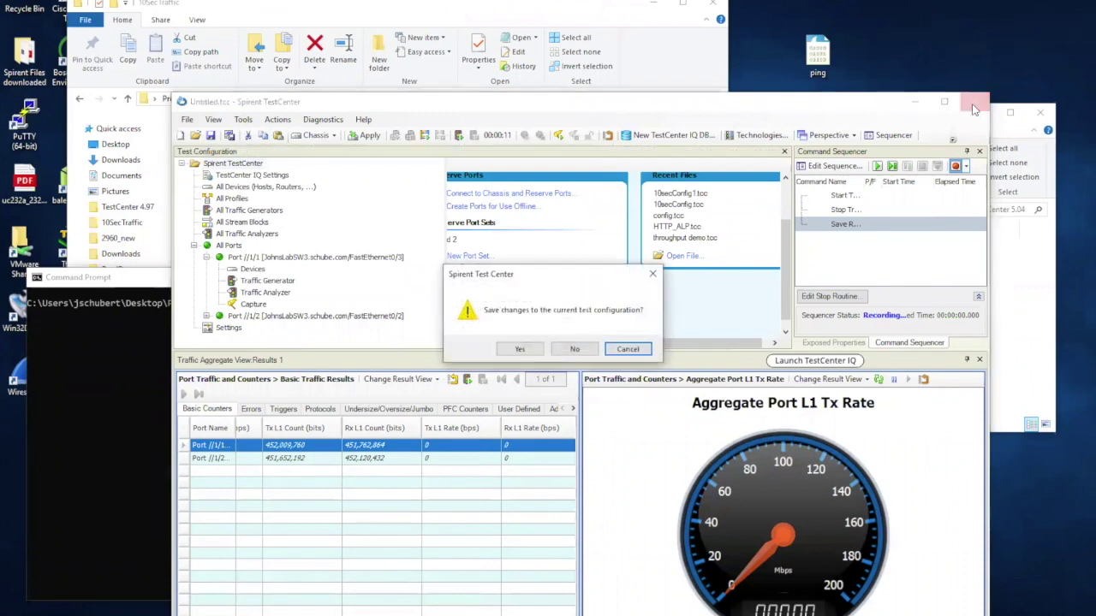
{"action": "left_click", "coordinate": [573, 349]}
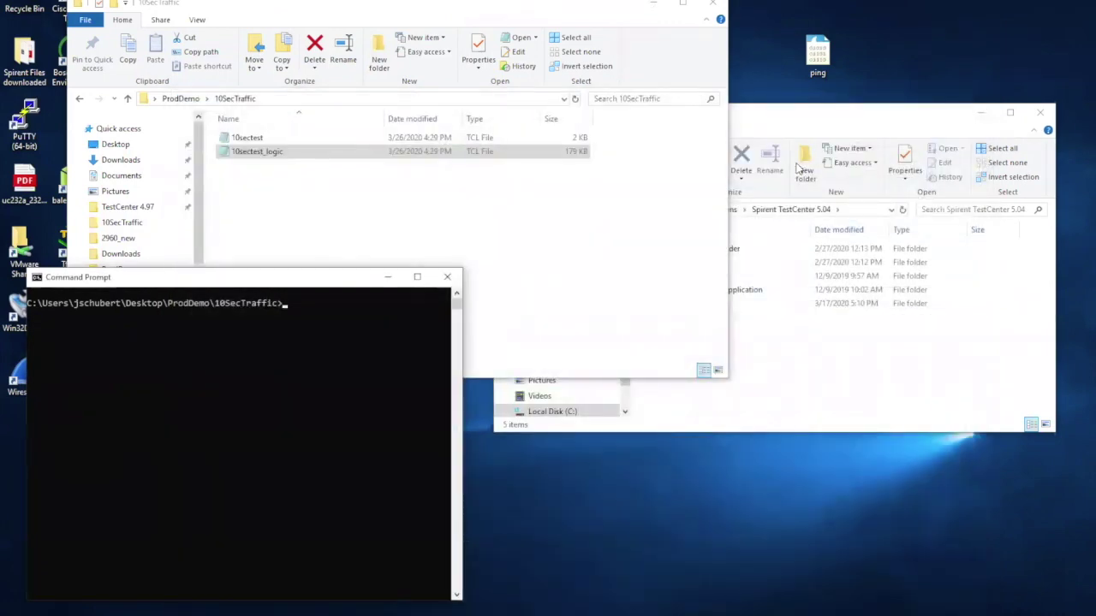
Step: List the contents of the 10SecTraffic directory in Command Prompt with dir
{"action": "left_click", "coordinate": [325, 320]}
{"action": "type", "text": "dir"}
{"action": "key", "text": "Return"}
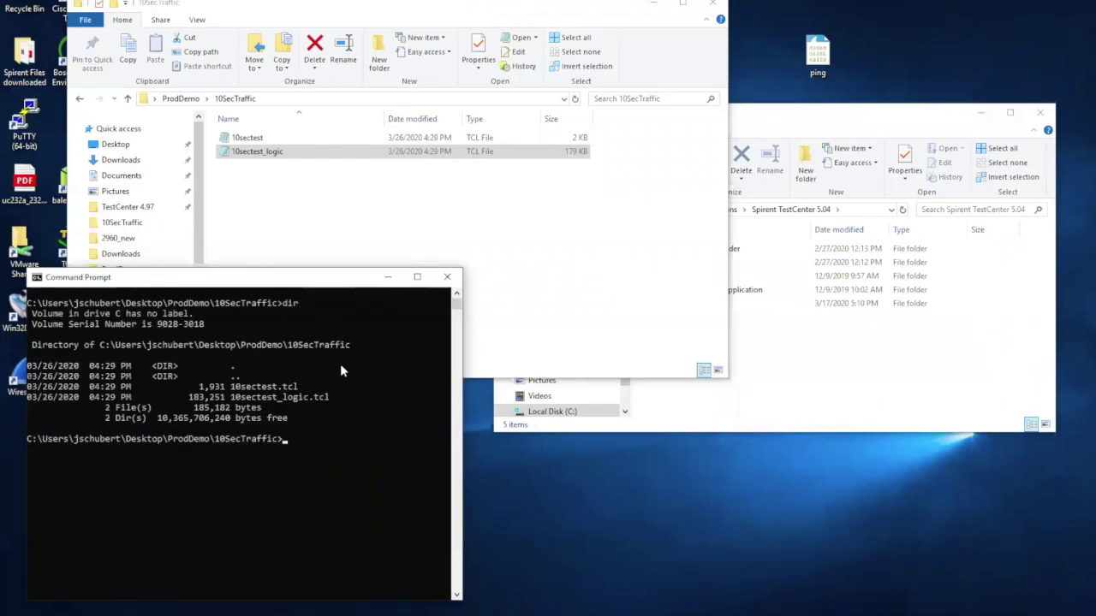
Step: Run 10sectest.tcl with tclsh and move the 10SecTraffic folder window aside to watch for output files
{"action": "type", "text": "tclsh 10"}
{"action": "key", "text": "Tab"}
{"action": "key", "text": "Return"}
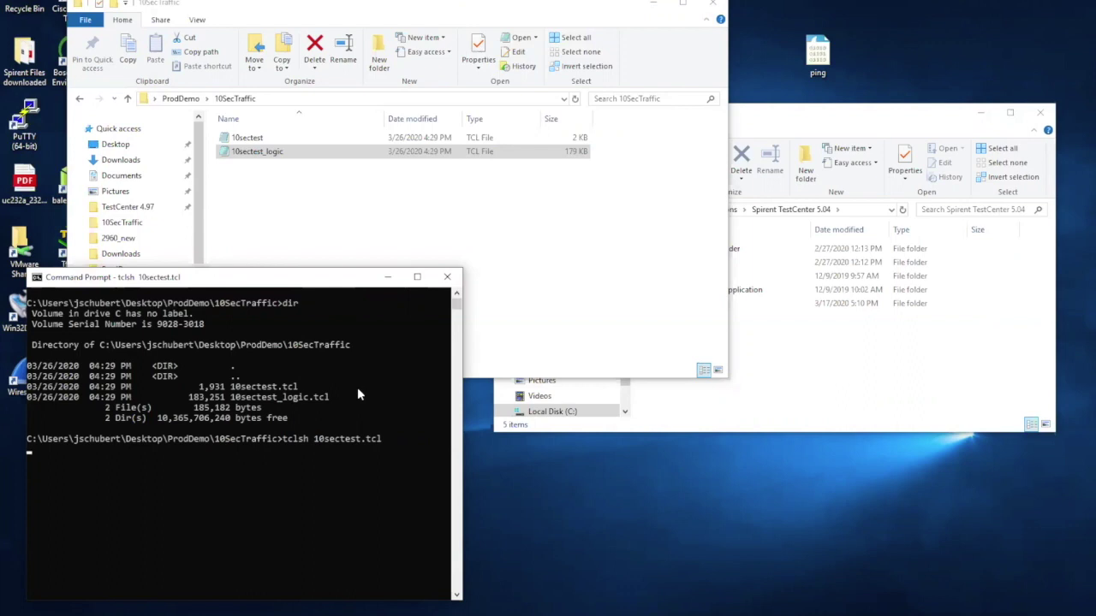
{"action": "left_click", "coordinate": [356, 230]}
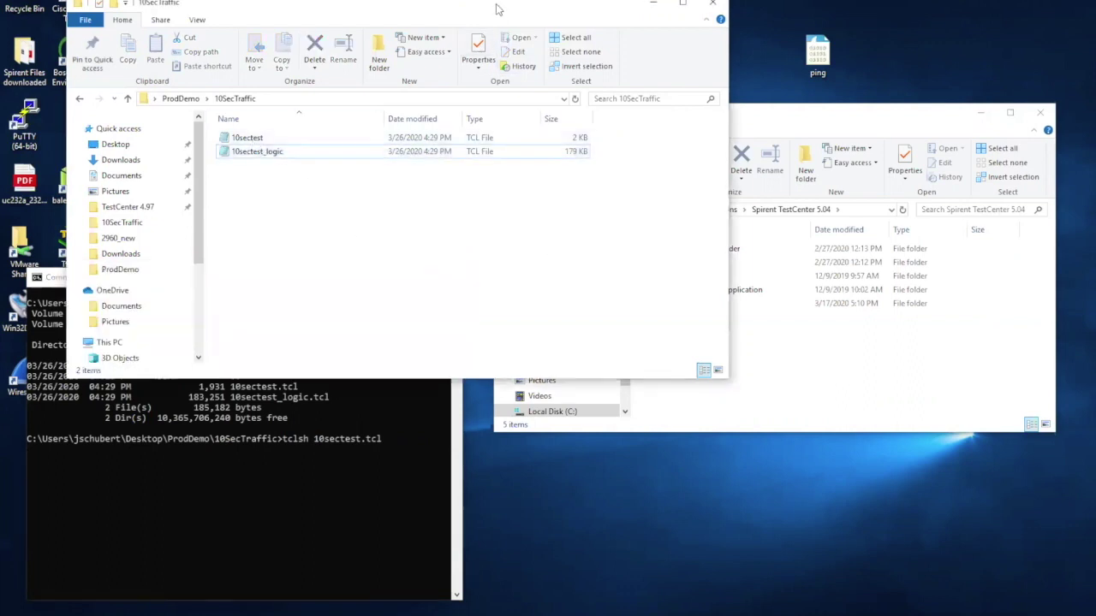
{"action": "left_click_drag", "start_coordinate": [505, 10], "coordinate": [673, 2]}
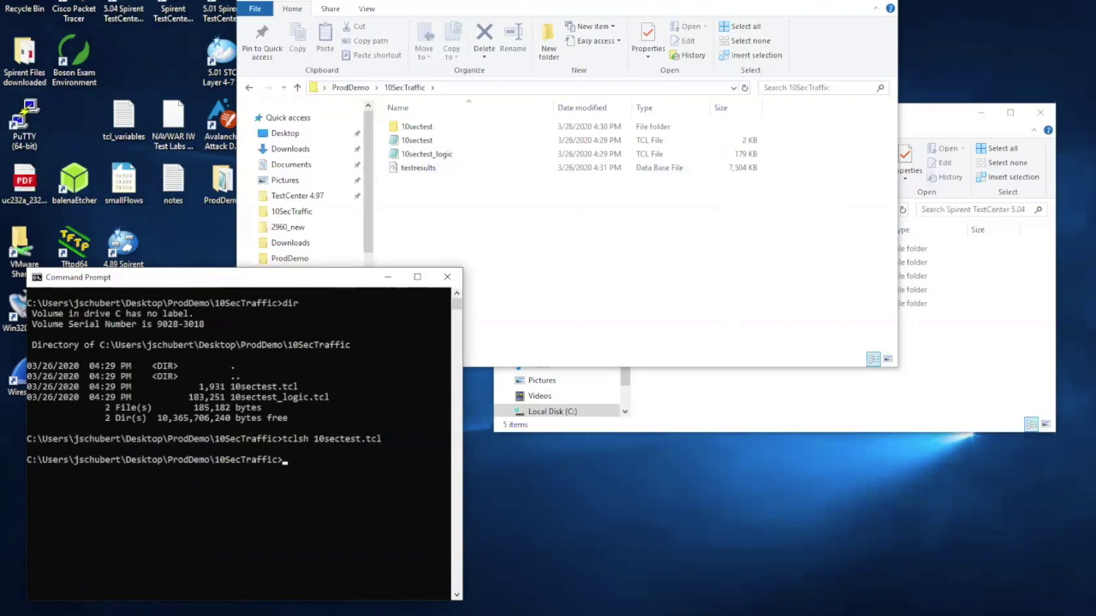
Step: Launch Spirent TestCenter Results Reporter from the installed Spirent TestCenter programs
{"action": "key", "text": "super"}
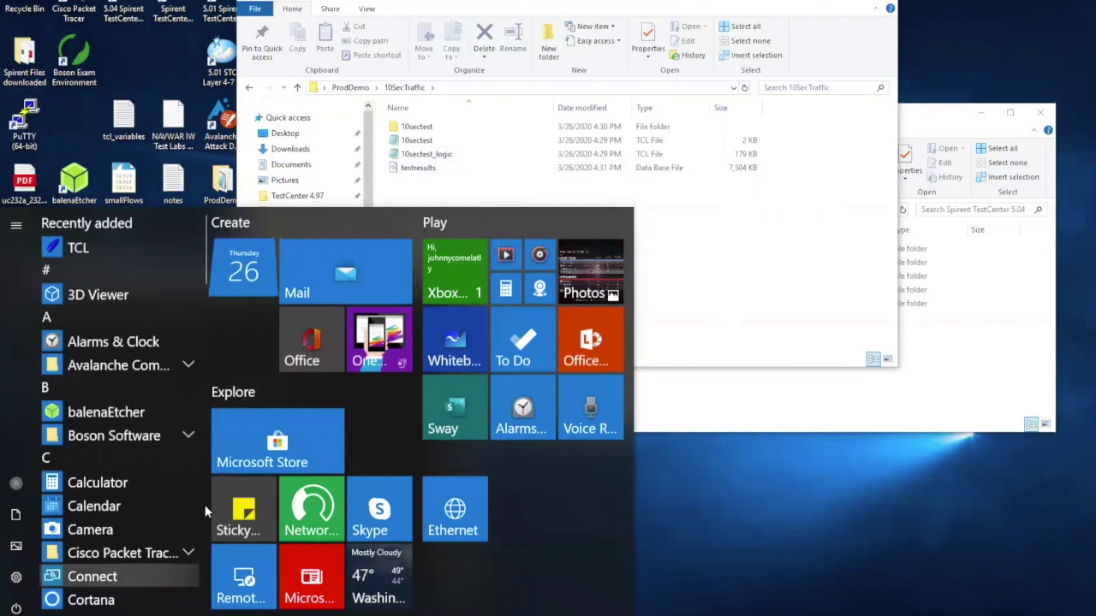
{"action": "left_click_drag", "start_coordinate": [202, 267], "coordinate": [216, 310]}
{"action": "scroll", "coordinate": [171, 441], "scroll_direction": "down", "scroll_amount": 15}
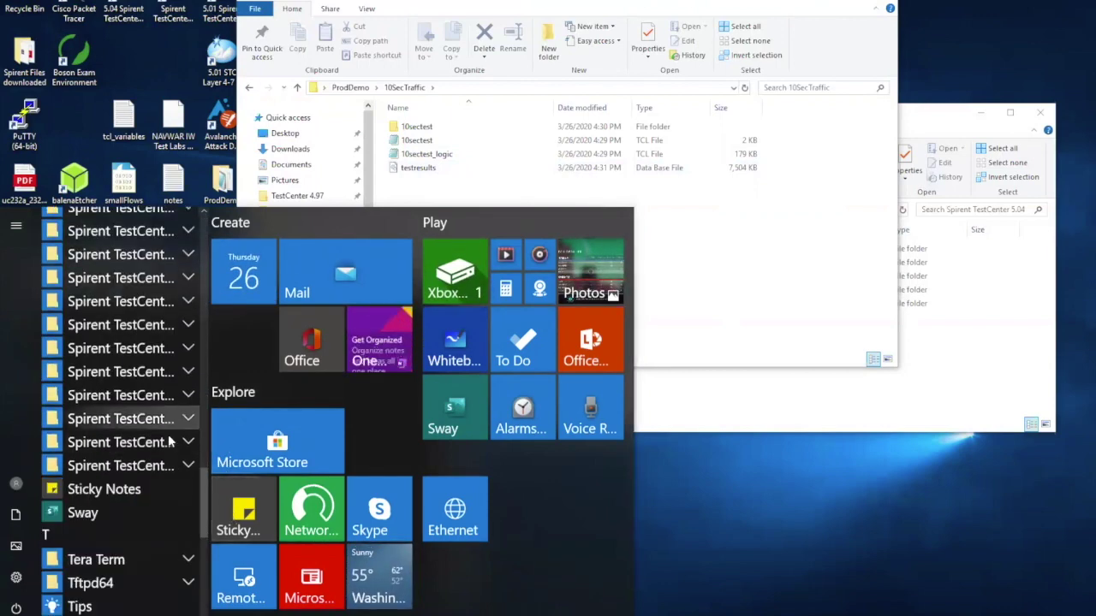
{"action": "left_click", "coordinate": [170, 441]}
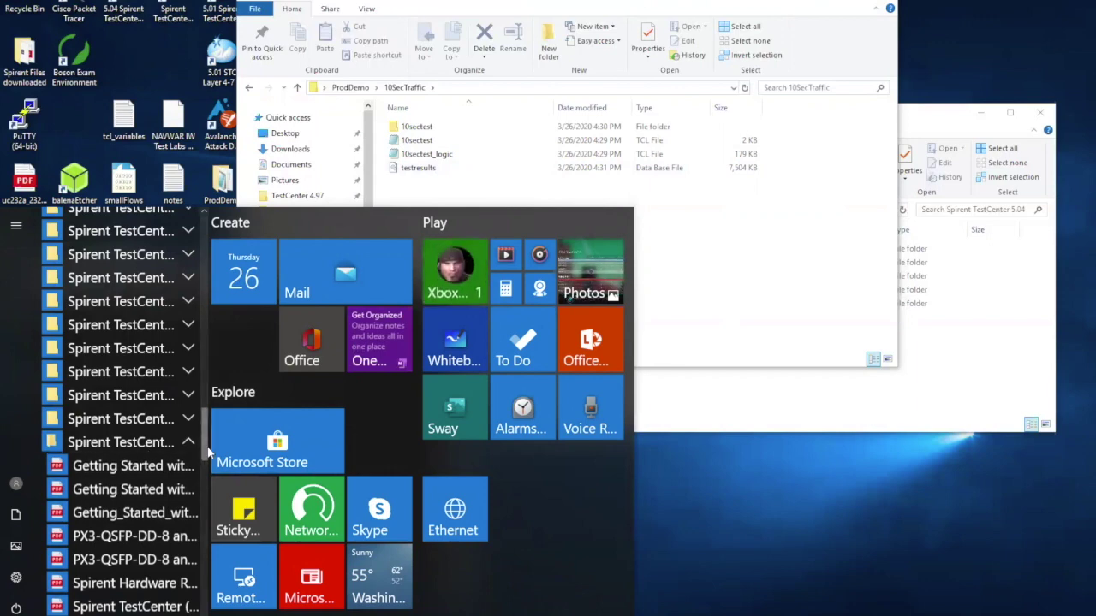
{"action": "left_click_drag", "start_coordinate": [207, 453], "coordinate": [215, 519]}
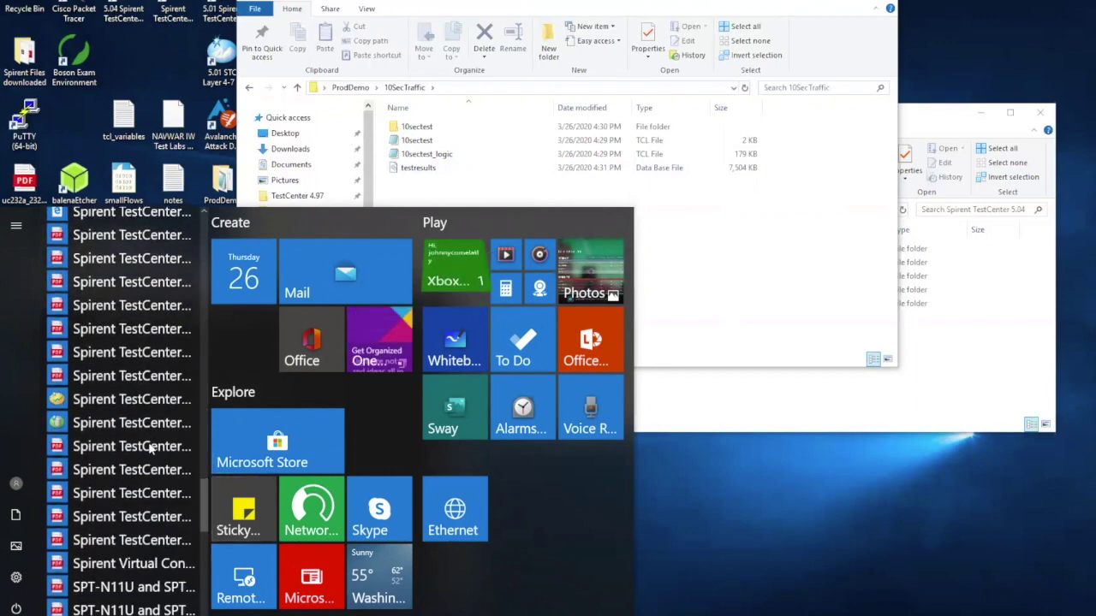
{"action": "left_click", "coordinate": [141, 399]}
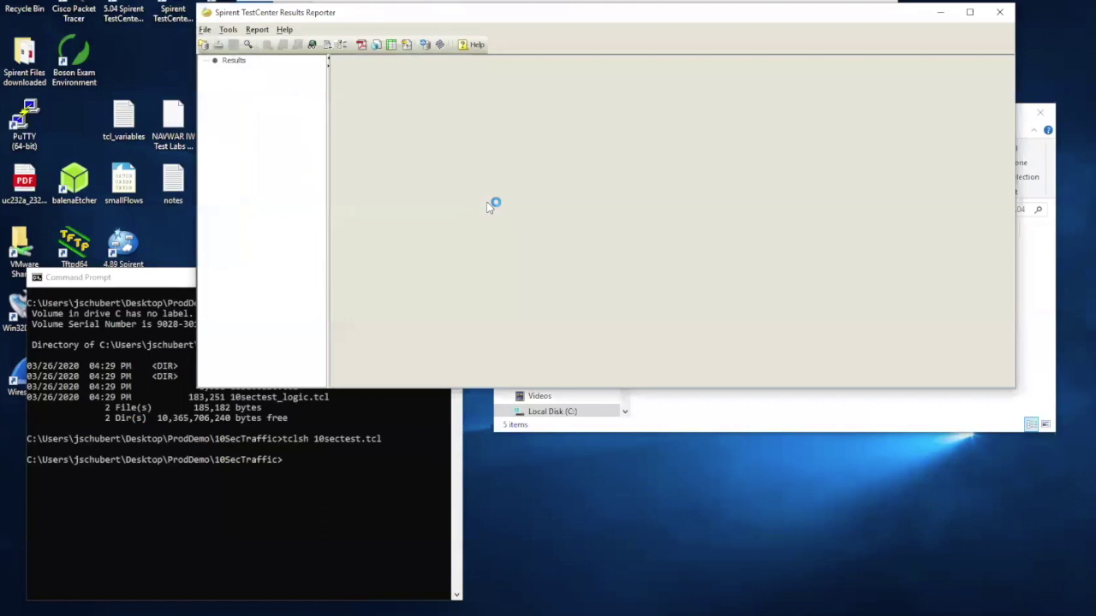
Step: Open the testresults result database from the ProdDemo\10SecTraffic folder on the Desktop
{"action": "left_click", "coordinate": [206, 30]}
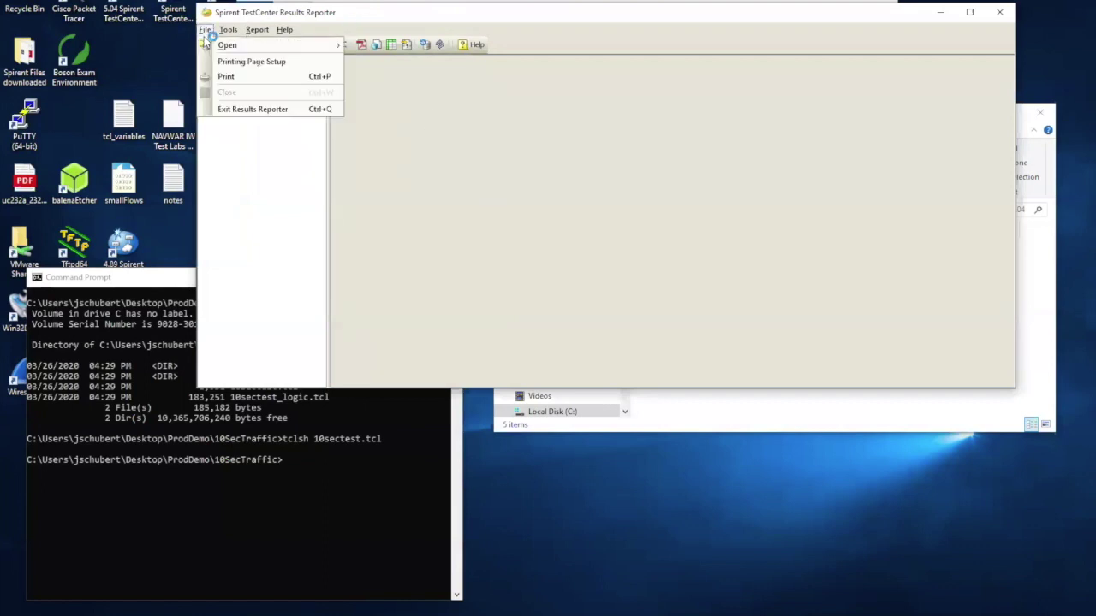
{"action": "mouse_move", "coordinate": [338, 53]}
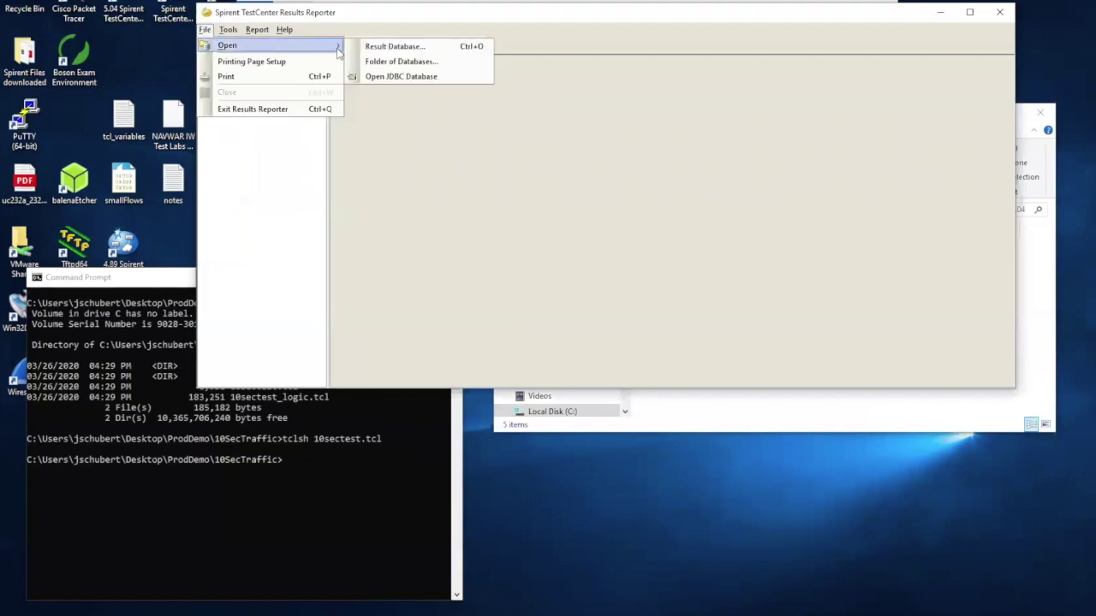
{"action": "left_click", "coordinate": [381, 47]}
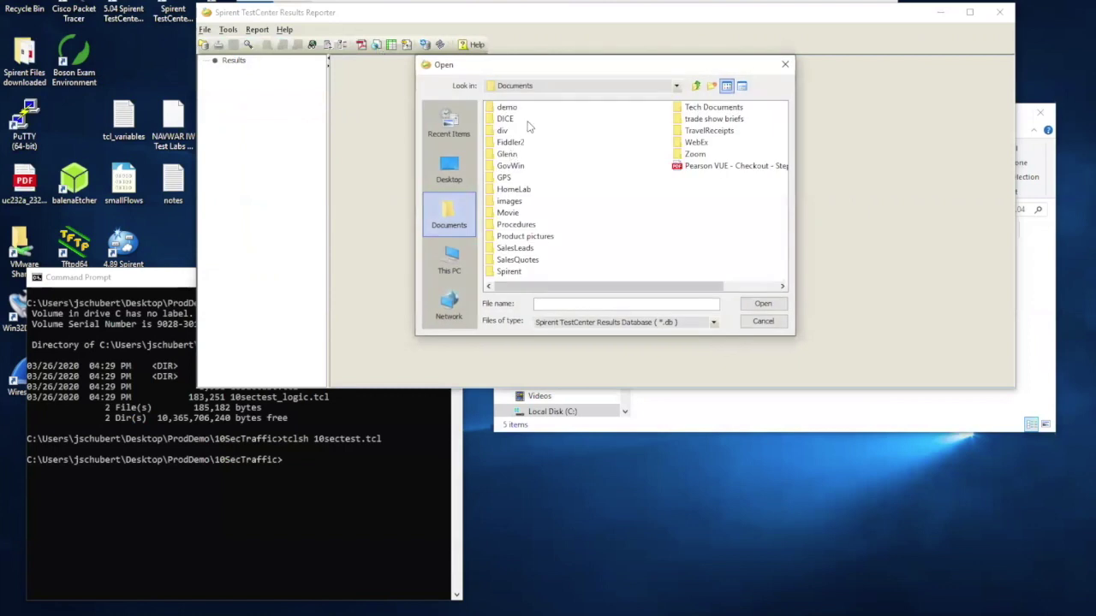
{"action": "left_click", "coordinate": [451, 176]}
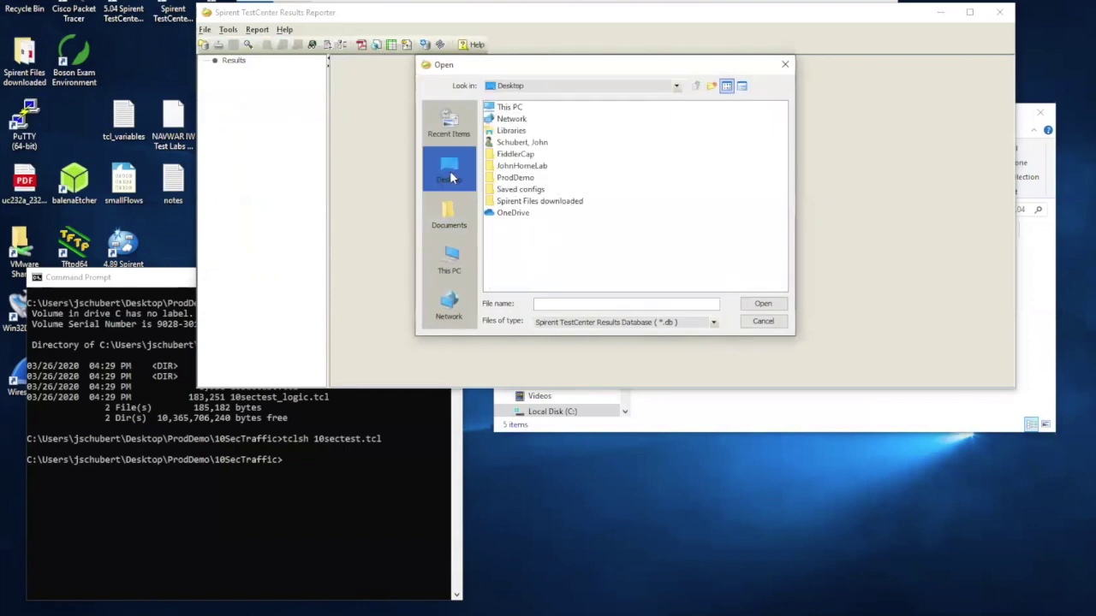
{"action": "double_click", "coordinate": [515, 178]}
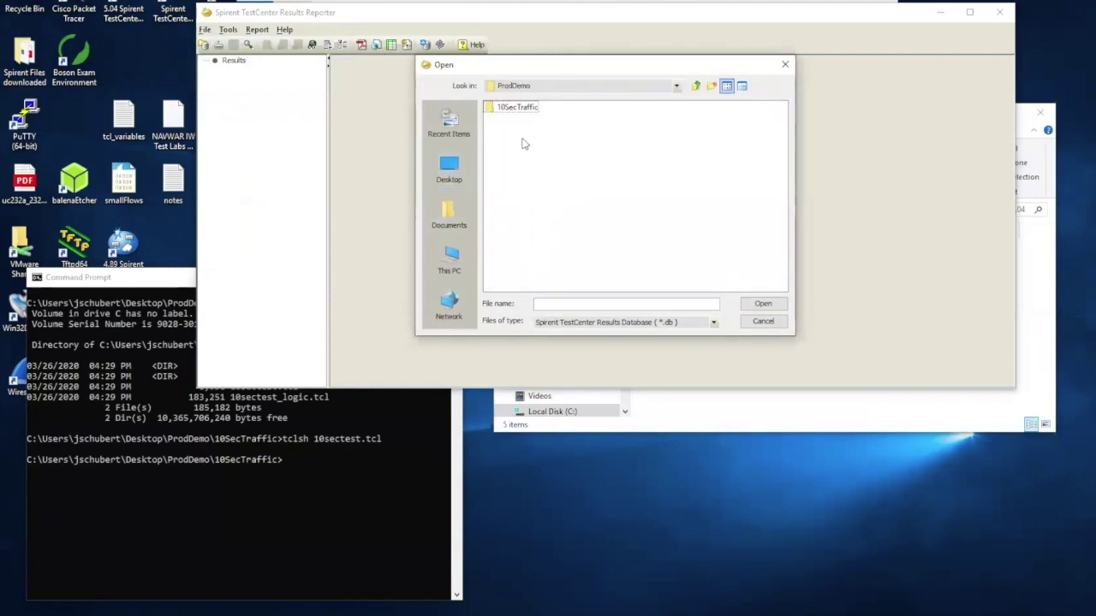
{"action": "left_click", "coordinate": [524, 108]}
{"action": "double_click", "coordinate": [525, 109]}
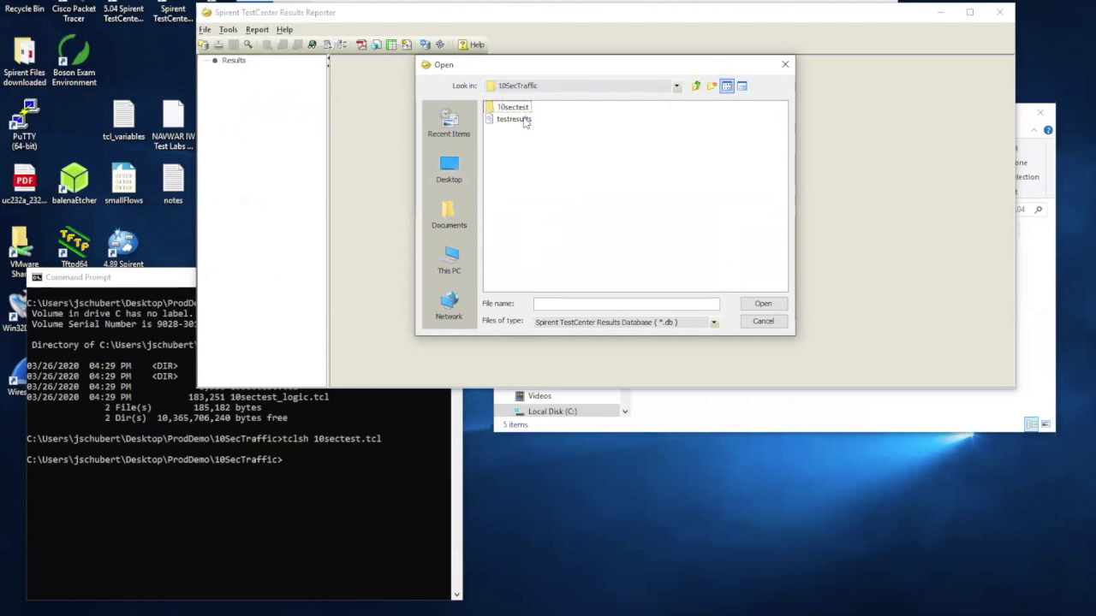
{"action": "left_click", "coordinate": [526, 119]}
{"action": "left_click", "coordinate": [767, 307]}
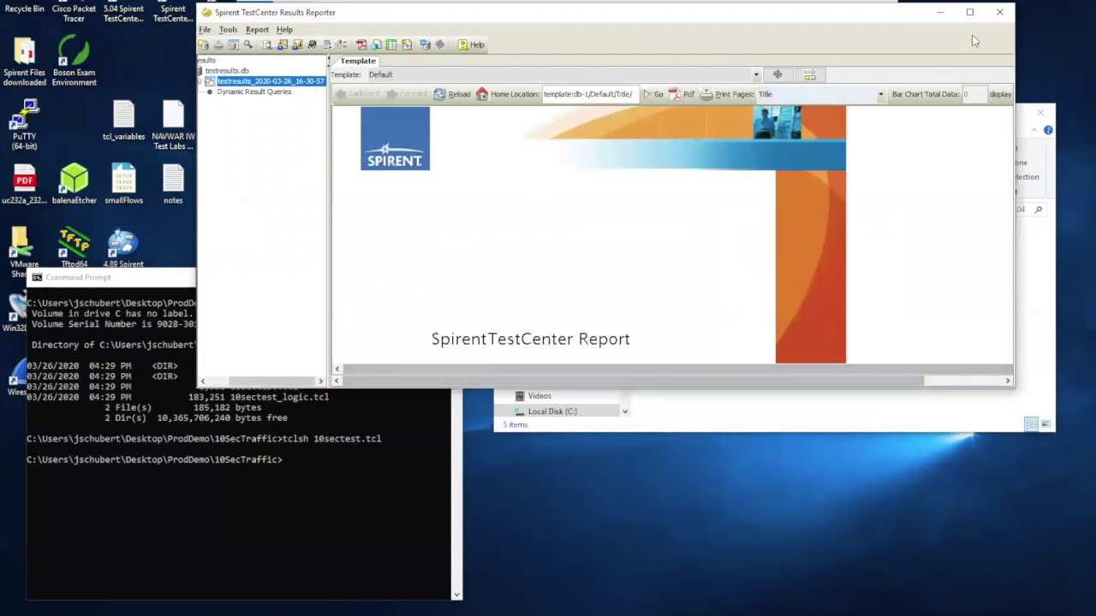
Step: Maximize Results Reporter and display the Basic Counters table under Port Traffic, Basic Traffic Results
{"action": "left_click", "coordinate": [969, 12]}
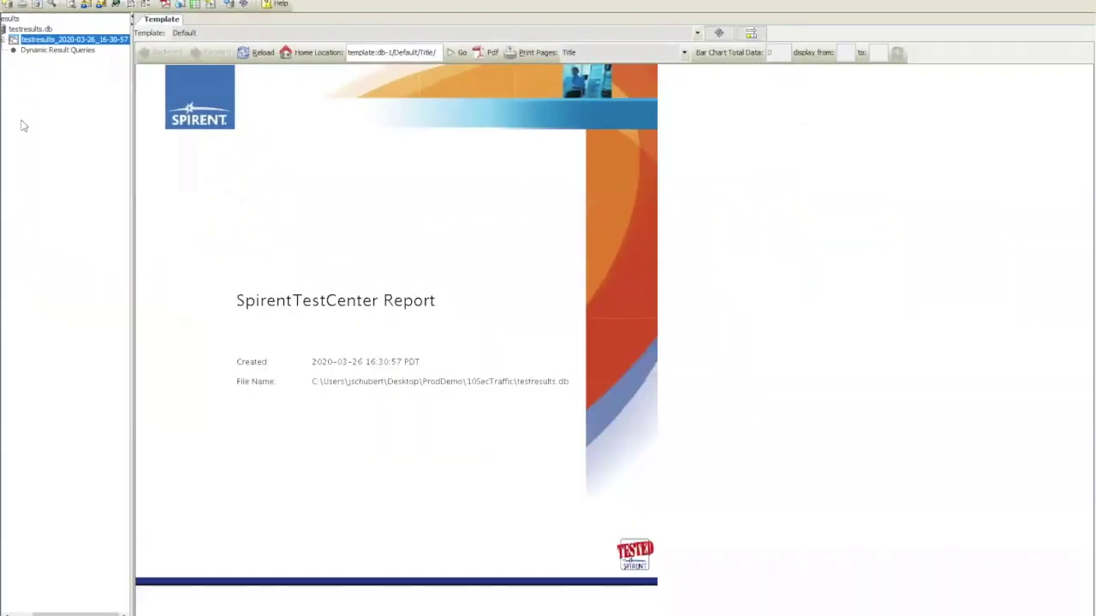
{"action": "double_click", "coordinate": [23, 42]}
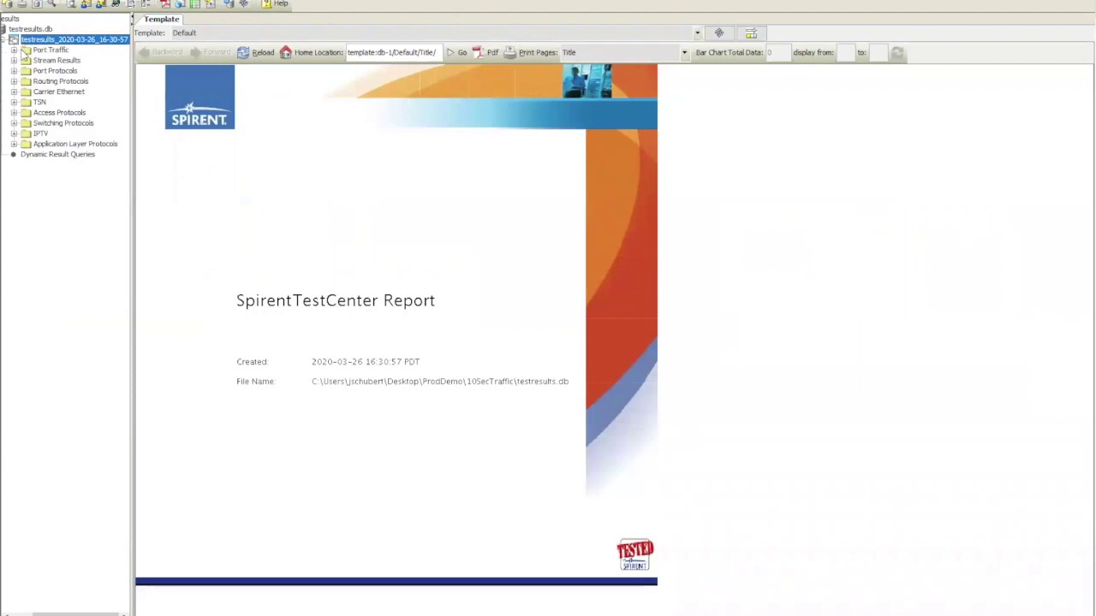
{"action": "double_click", "coordinate": [26, 51]}
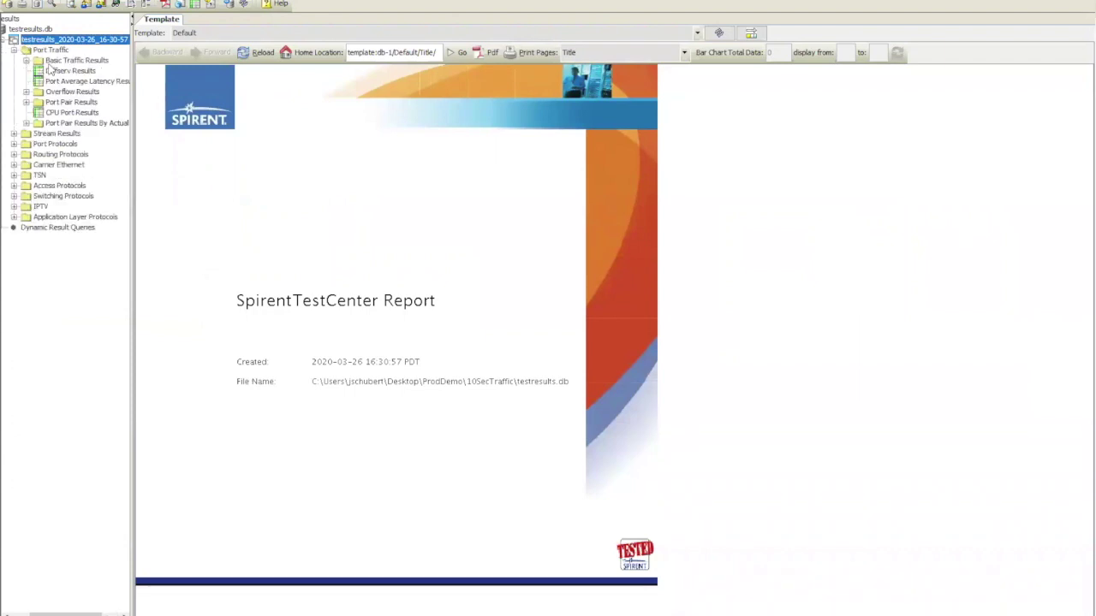
{"action": "left_click", "coordinate": [52, 72]}
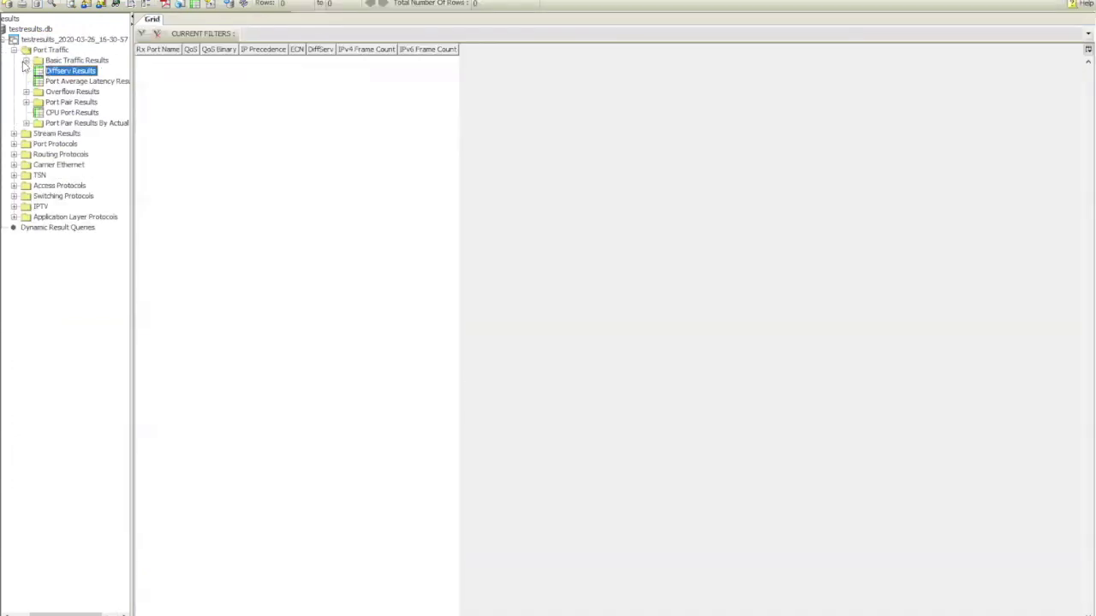
{"action": "left_click", "coordinate": [26, 61]}
{"action": "left_click", "coordinate": [93, 73]}
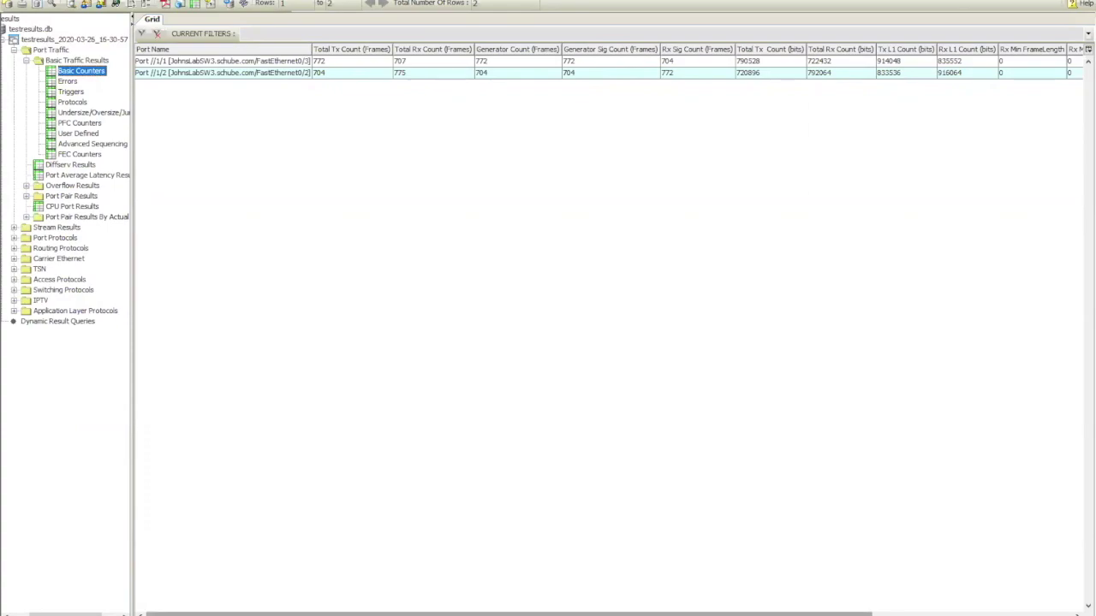
Step: Switch to the scripting demo presentation in PowerPoint and show slide 8, Questions?
{"action": "left_click", "coordinate": [505, 565]}
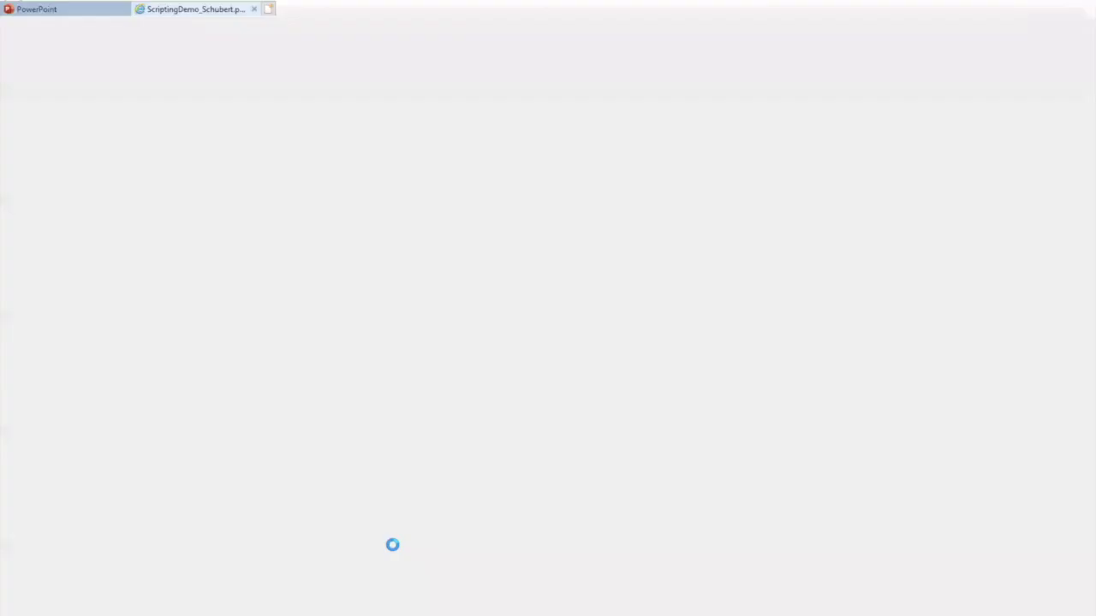
{"action": "left_click_drag", "start_coordinate": [246, 466], "coordinate": [261, 557]}
{"action": "left_click", "coordinate": [154, 453]}
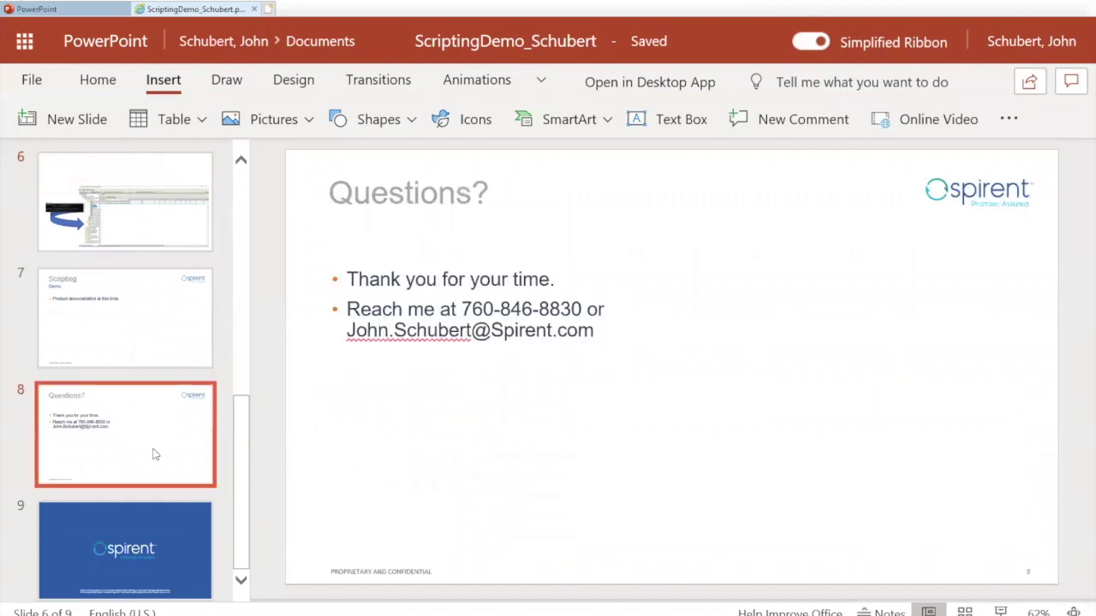